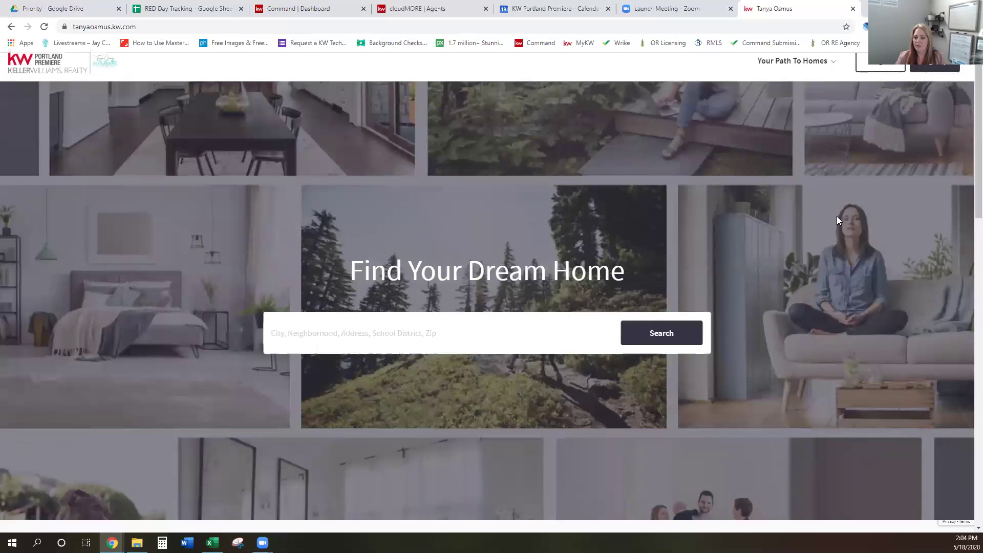
# Check the Wilsonville featured listing on the agent site, then switch to the Command dashboard tab
pyautogui.scroll(-7, 836, 216)
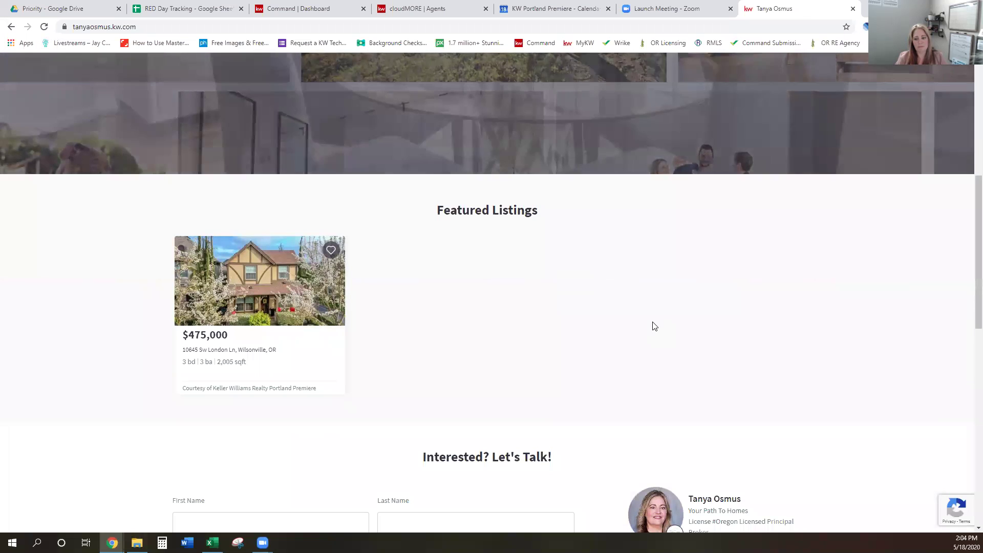
pyautogui.scroll(7, 654, 326)
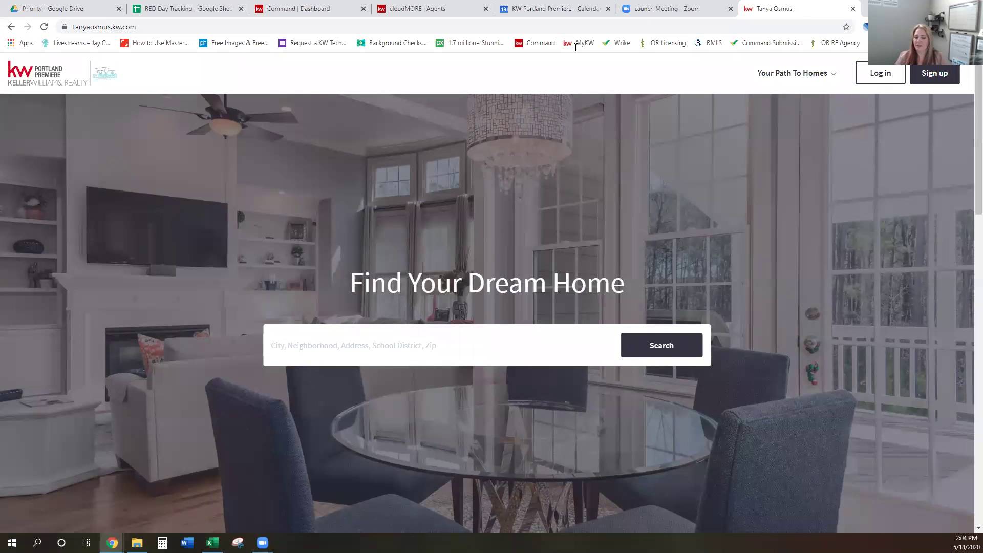
pyautogui.hotkey('ctrl', '3')
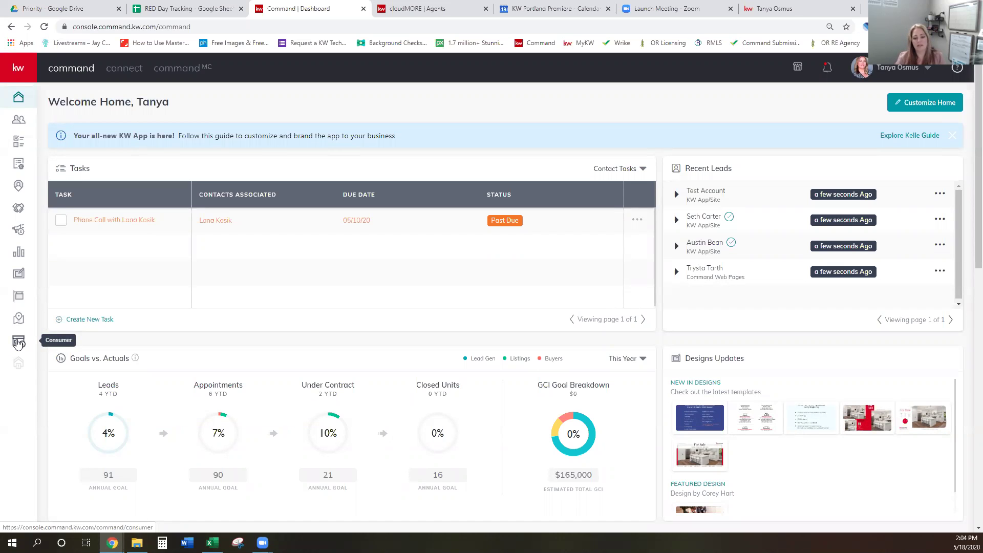
# Go to Consumer > Site & App Settings and open the Featured Listings configuration
pyautogui.click(18, 342)
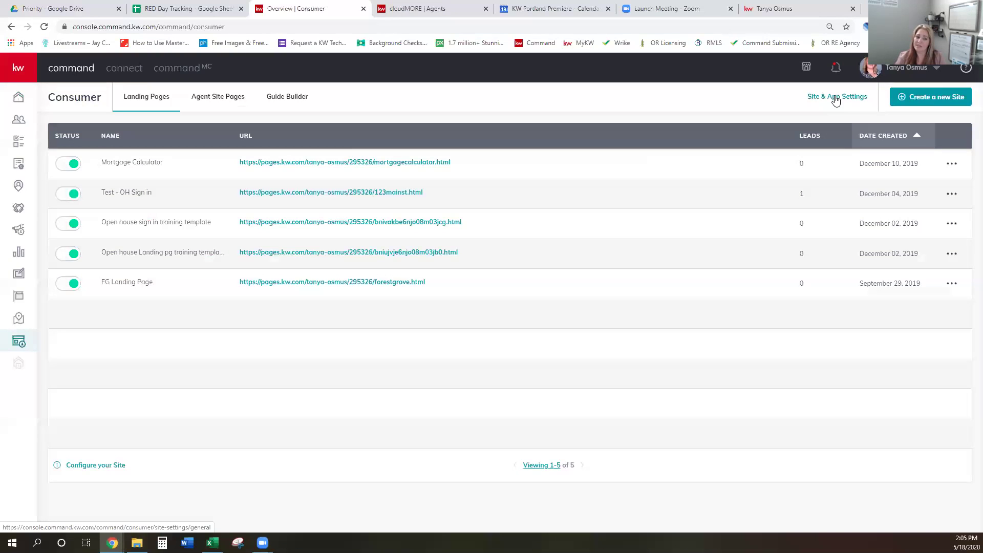
pyautogui.click(835, 100)
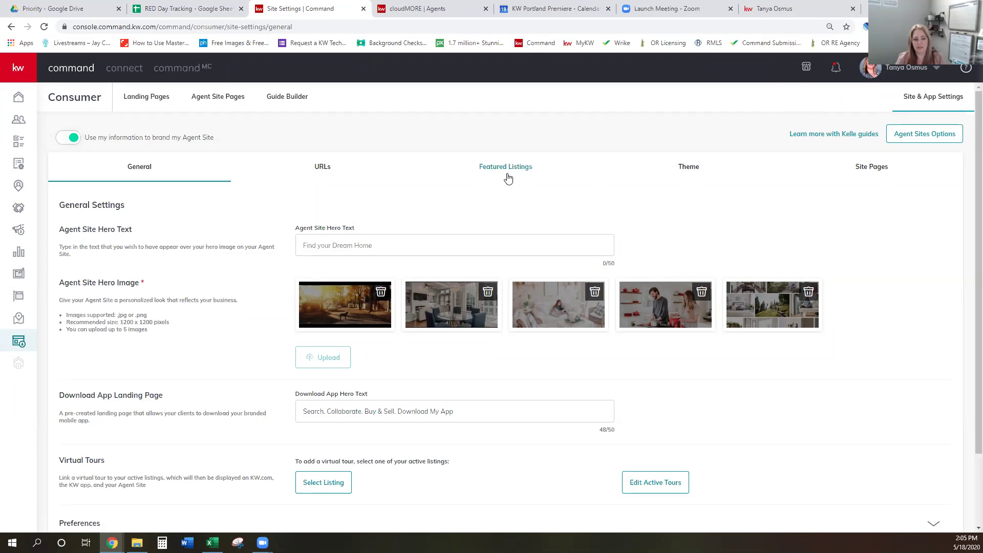
pyautogui.click(509, 171)
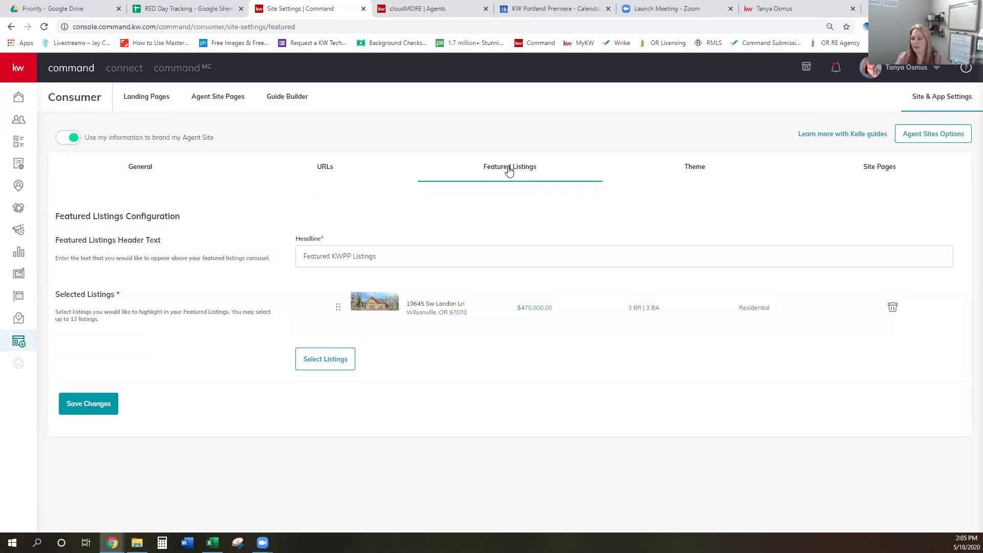
# Delete the London Ln home from featured listings and open the listing picker
pyautogui.click(892, 308)
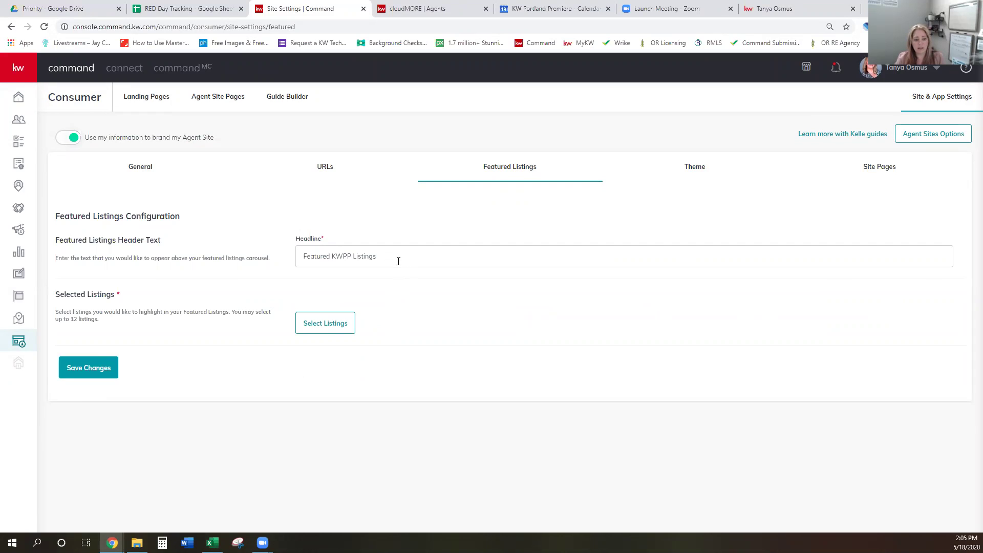
pyautogui.click(381, 256)
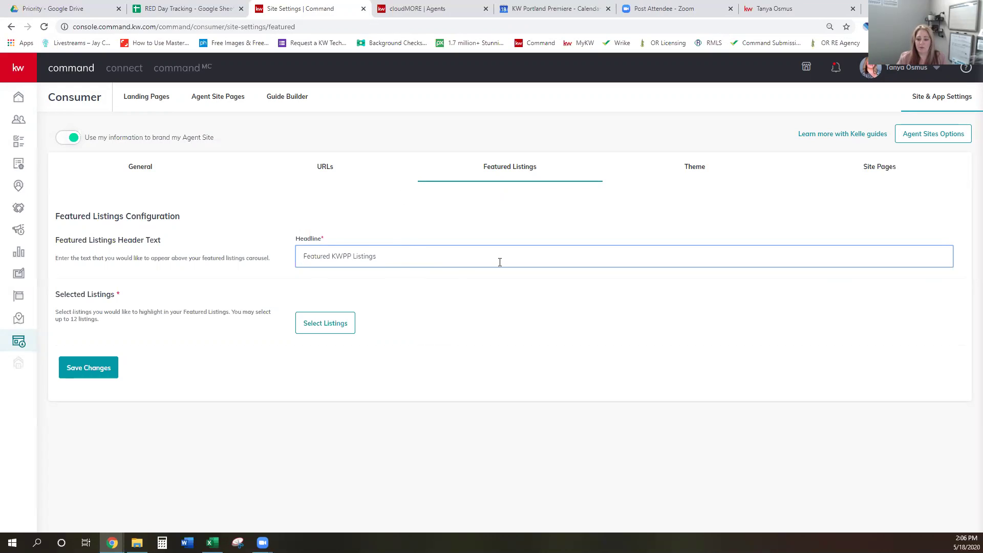
pyautogui.click(330, 330)
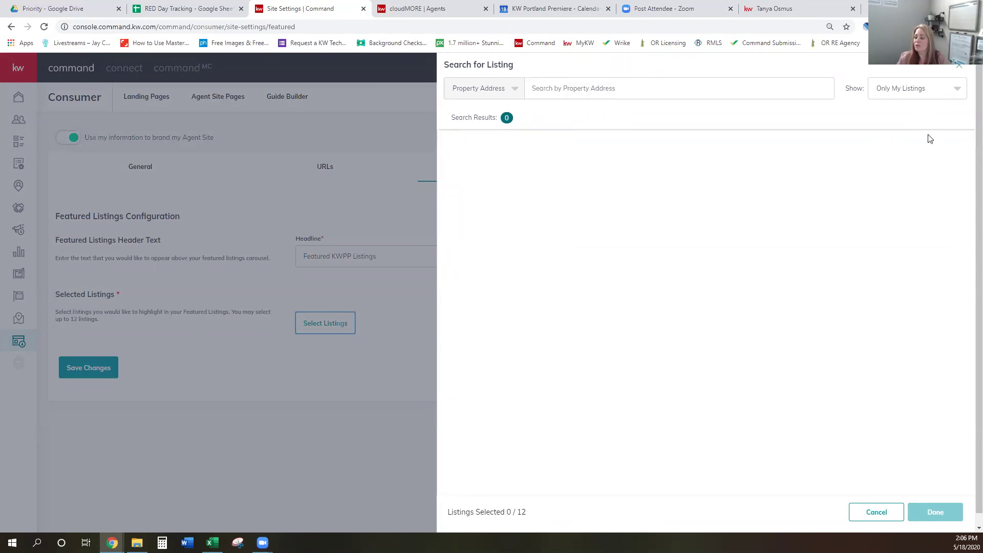
# Set the listing search to All Listings by property address, close it unselected, and open Kelle guides
pyautogui.click(945, 90)
pyautogui.click(917, 105)
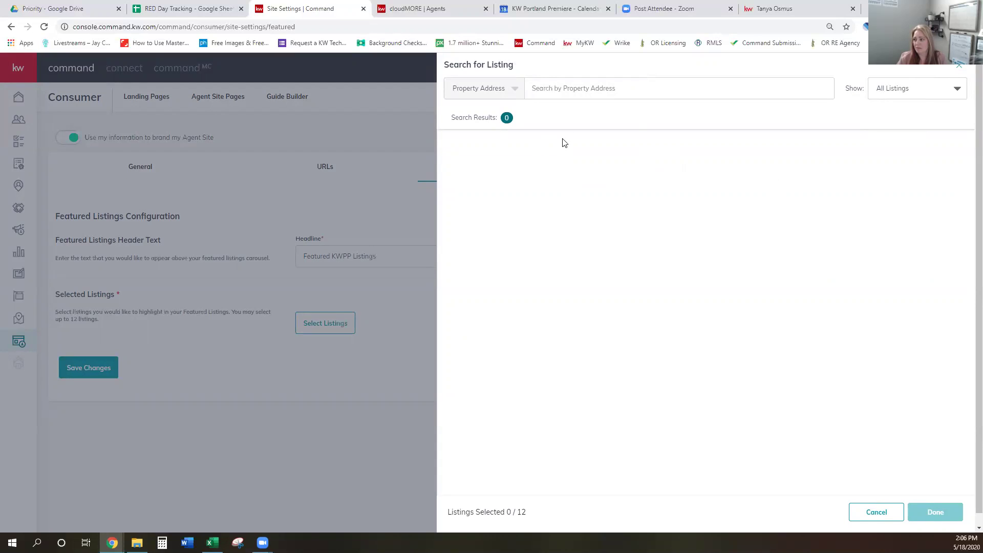
pyautogui.click(583, 96)
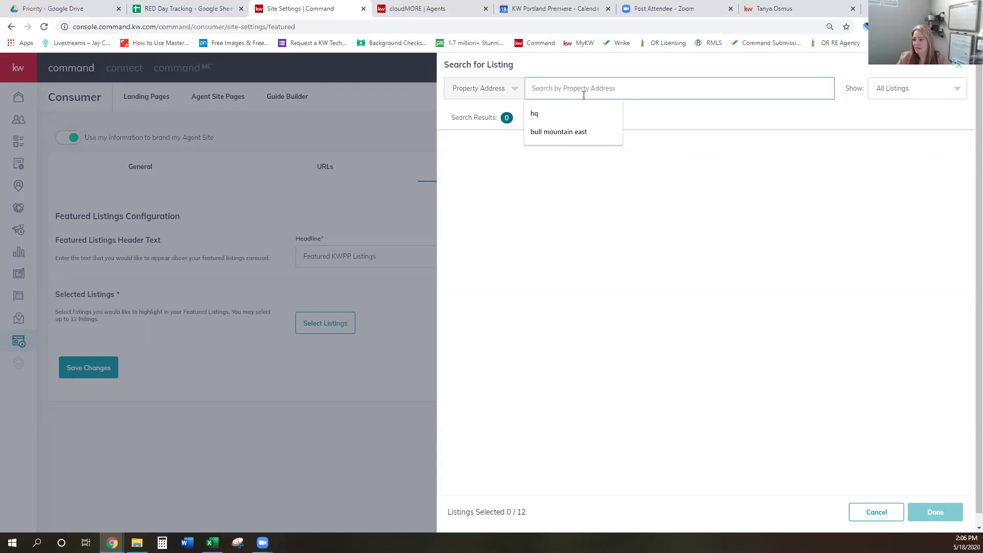
pyautogui.click(504, 89)
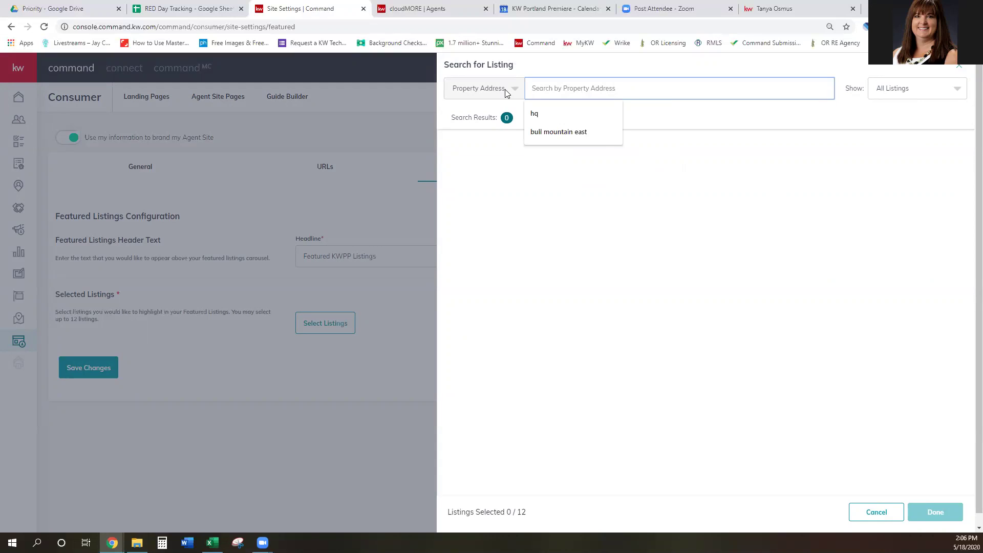
pyautogui.click(588, 93)
pyautogui.click(962, 71)
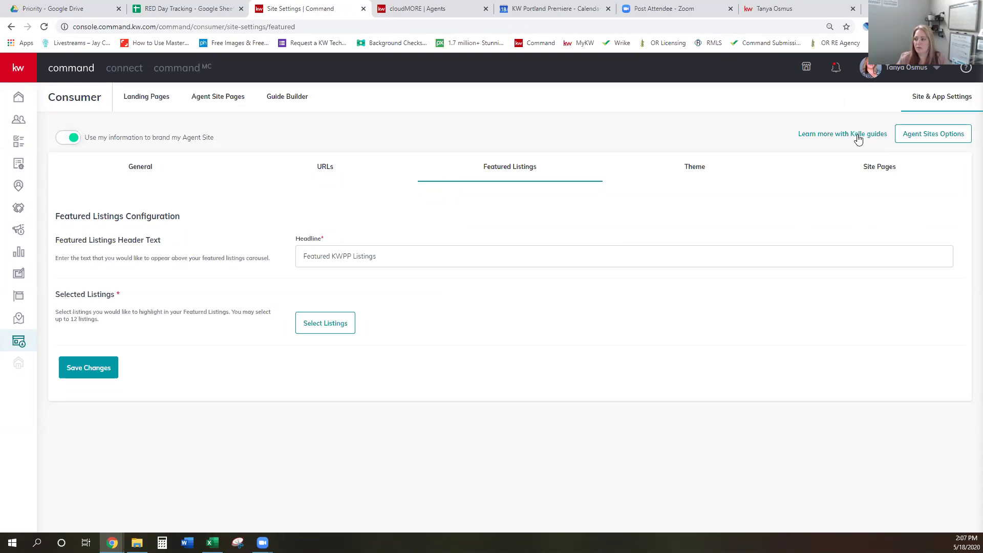
pyautogui.click(857, 137)
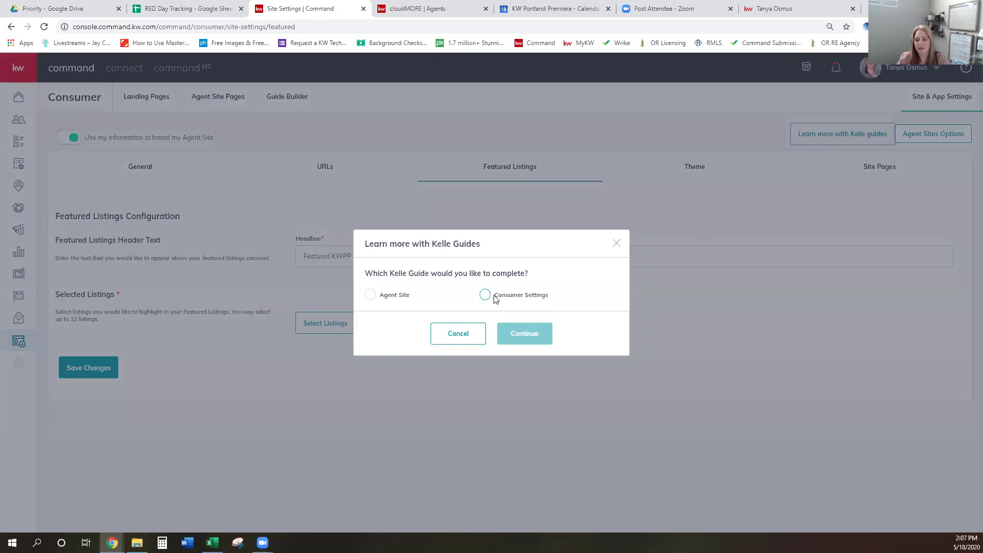
# Launch the Consumer Settings Kelle guide and advance past Education to its Consumer Settings step
pyautogui.click(485, 296)
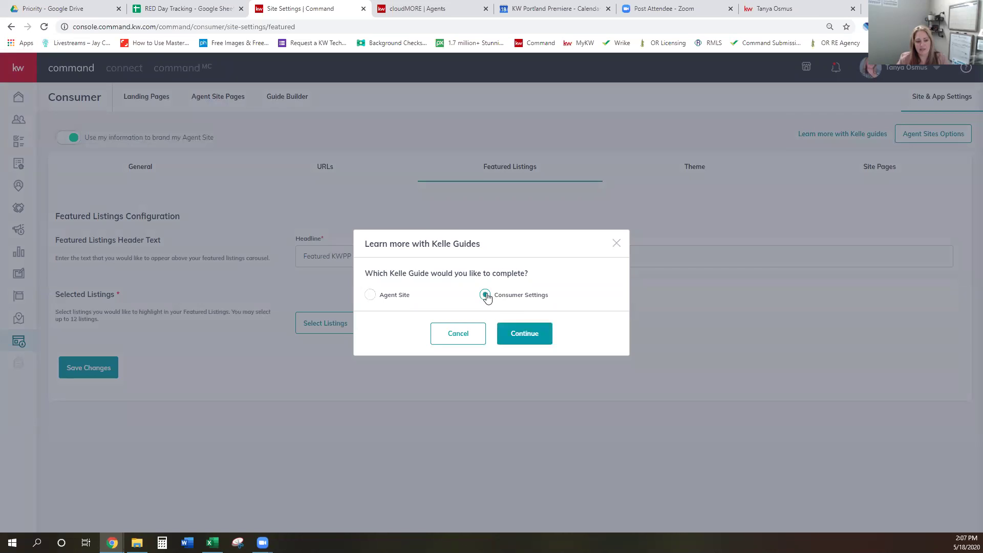
pyautogui.click(532, 335)
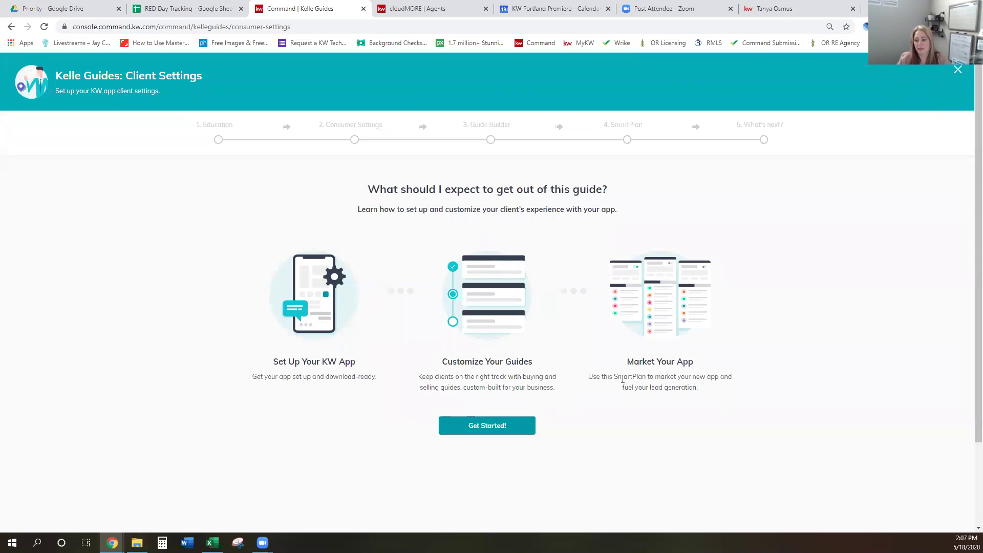
pyautogui.click(491, 432)
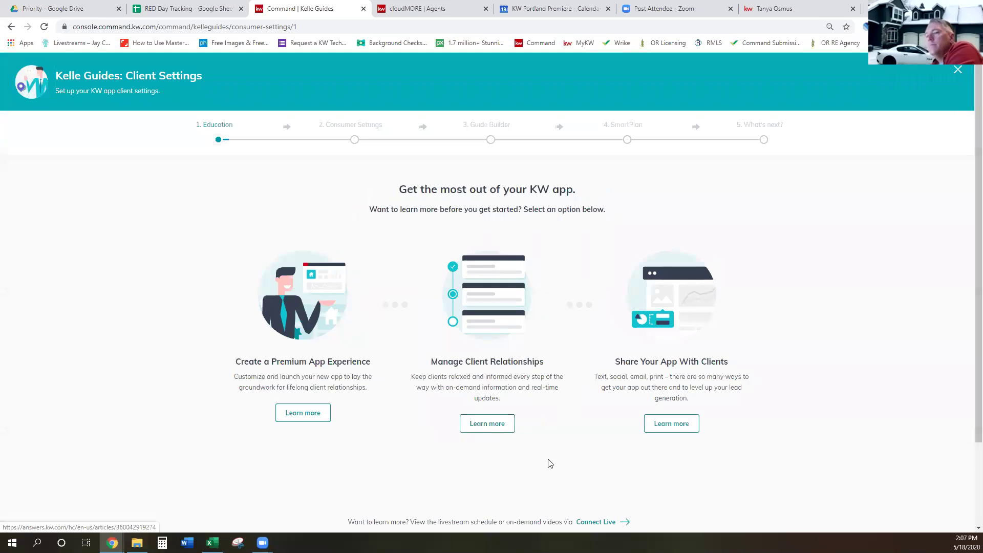
pyautogui.scroll(-1, 670, 447)
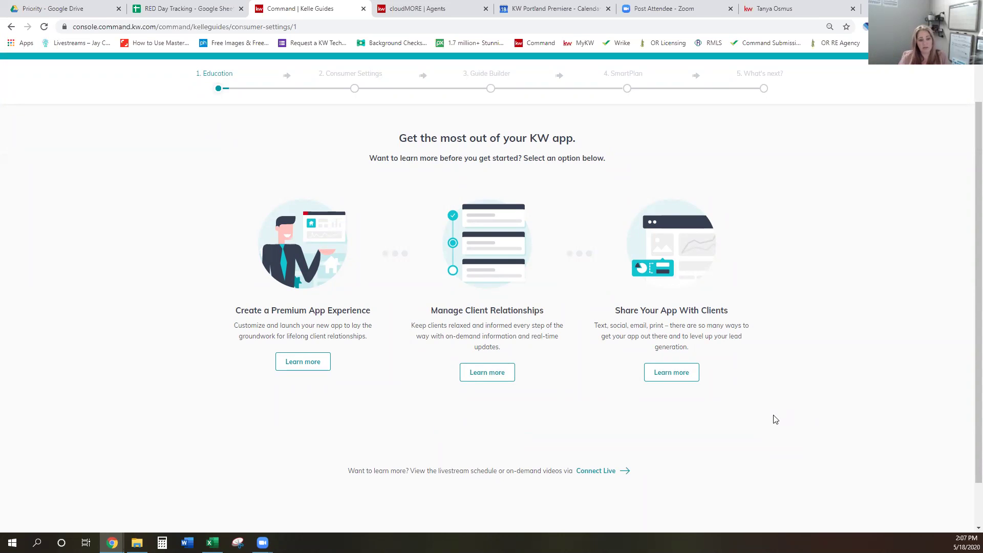
pyautogui.scroll(-1, 771, 409)
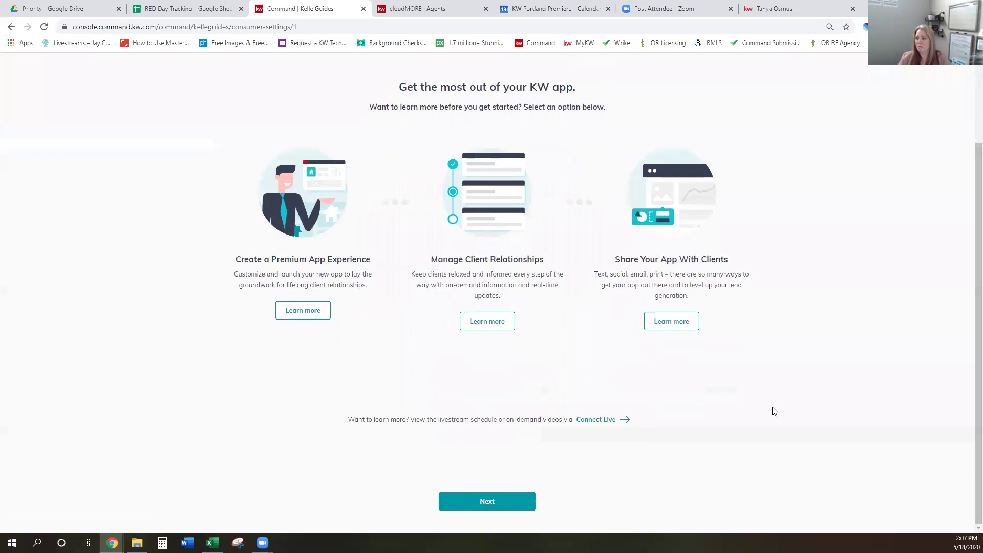
pyautogui.click(492, 502)
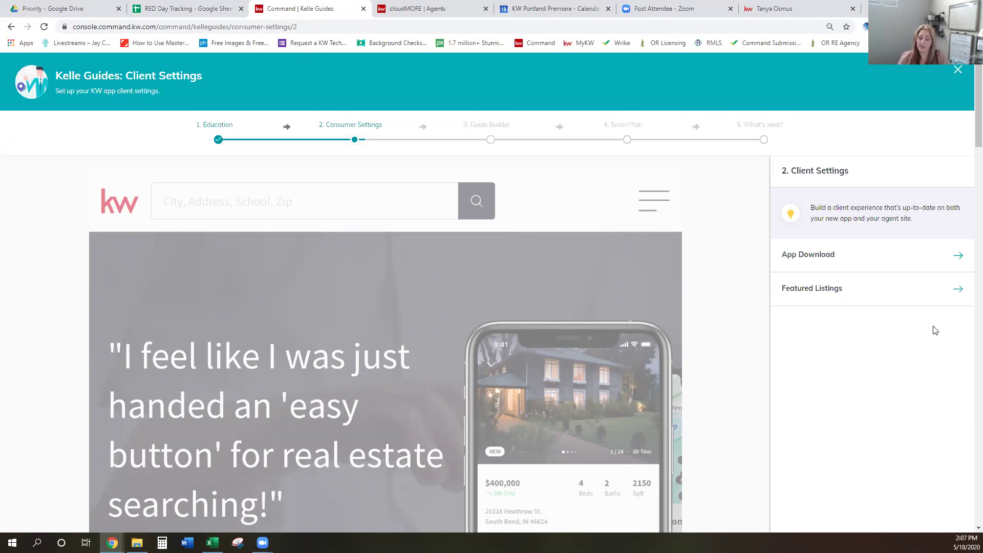
pyautogui.scroll(-2, 937, 334)
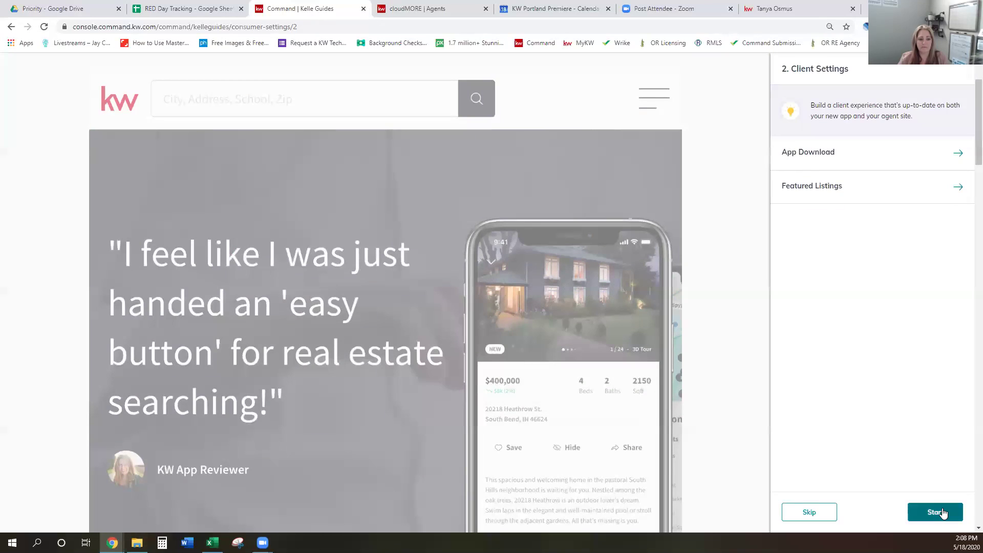
# Start the App Download setup, then switch back to the agent site tab
pyautogui.click(943, 513)
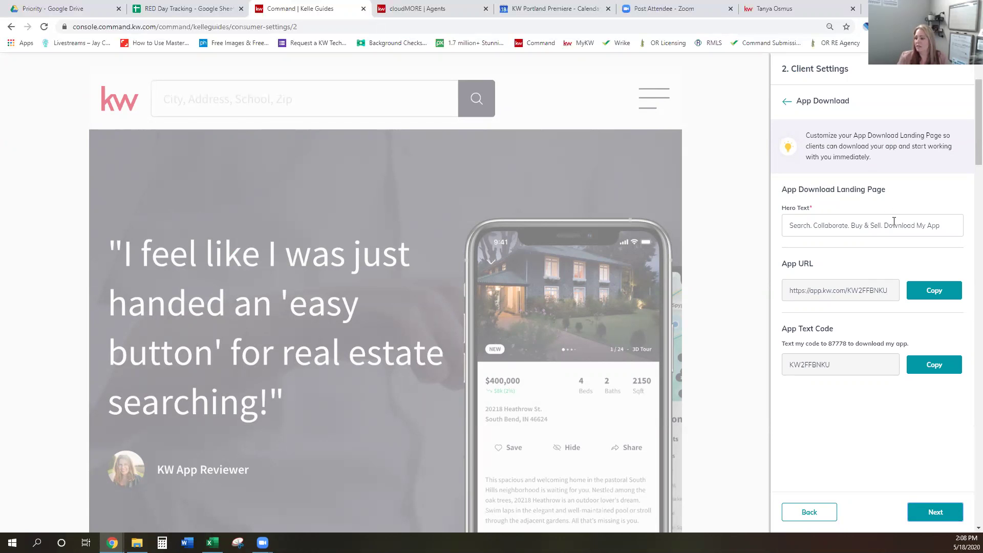
pyautogui.click(808, 10)
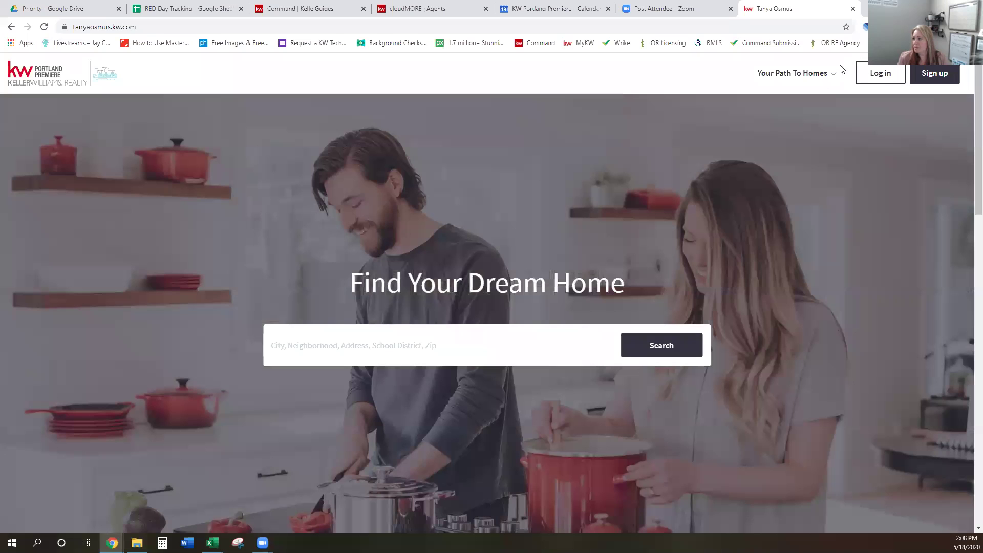
# Preview the KW app download page via Your Path To Homes > Search On The Go, then return to Command
pyautogui.click(822, 74)
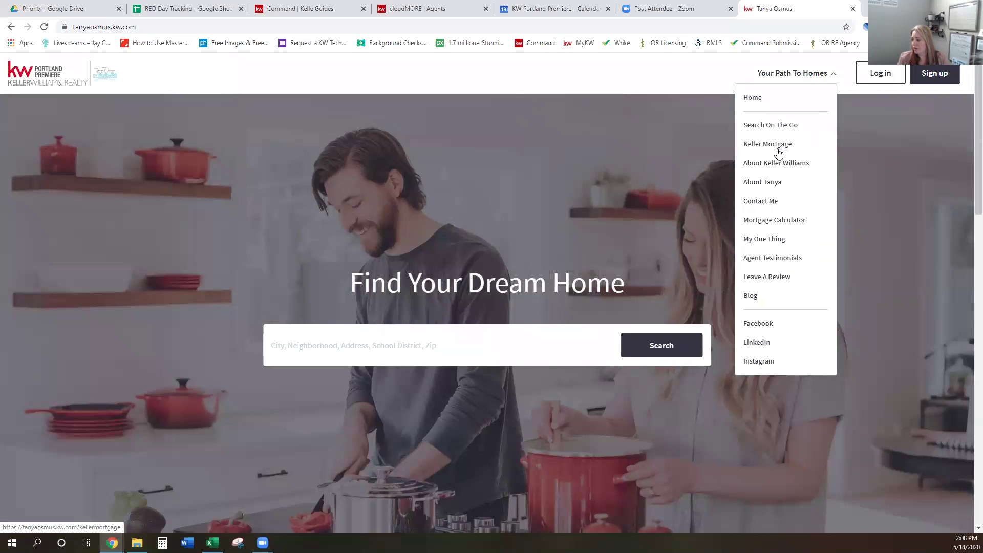
pyautogui.click(777, 126)
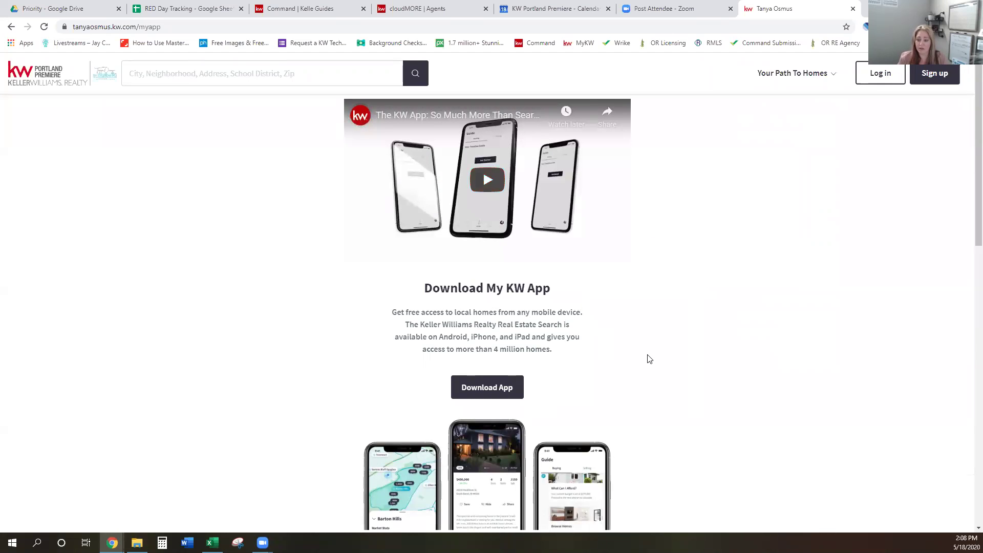
pyautogui.click(496, 386)
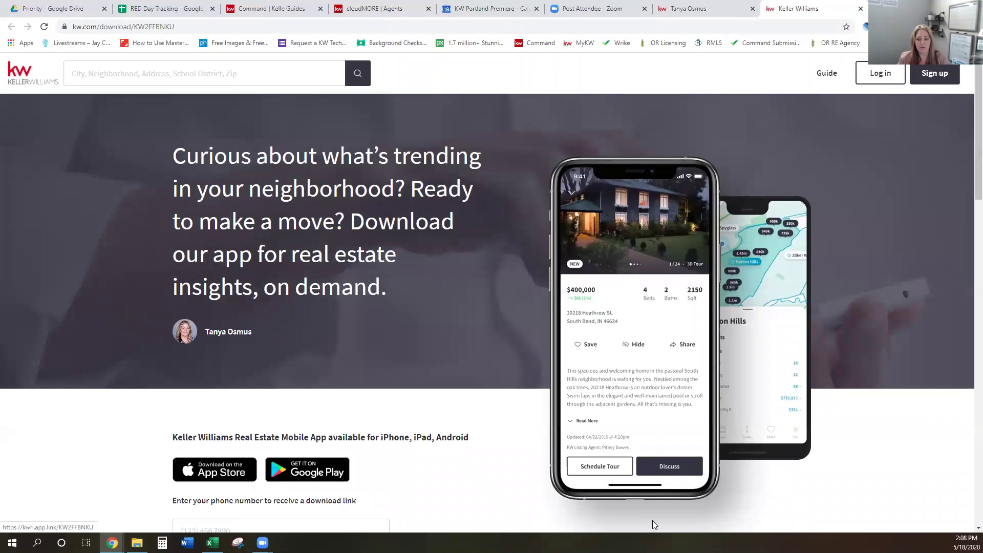
pyautogui.scroll(-4, 846, 402)
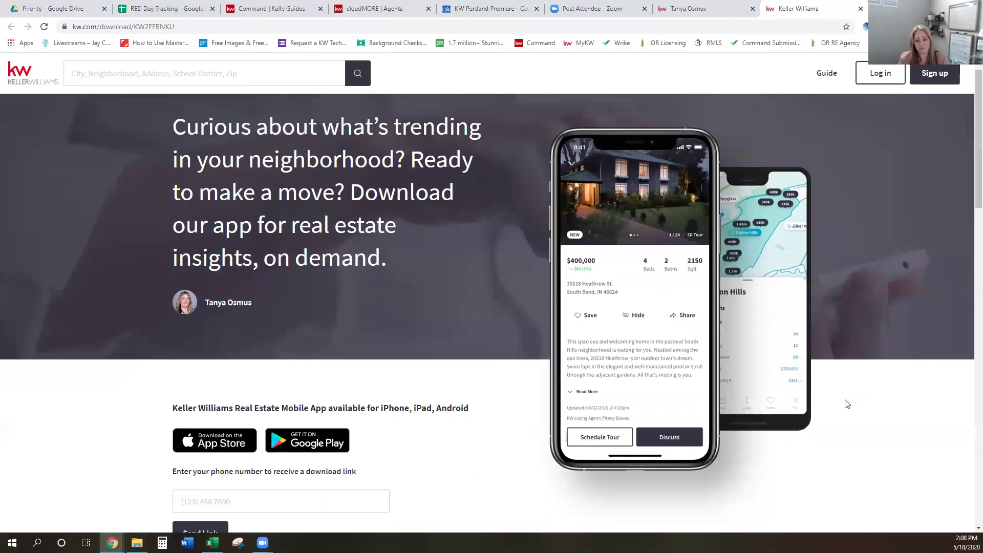
pyautogui.scroll(-3, 844, 402)
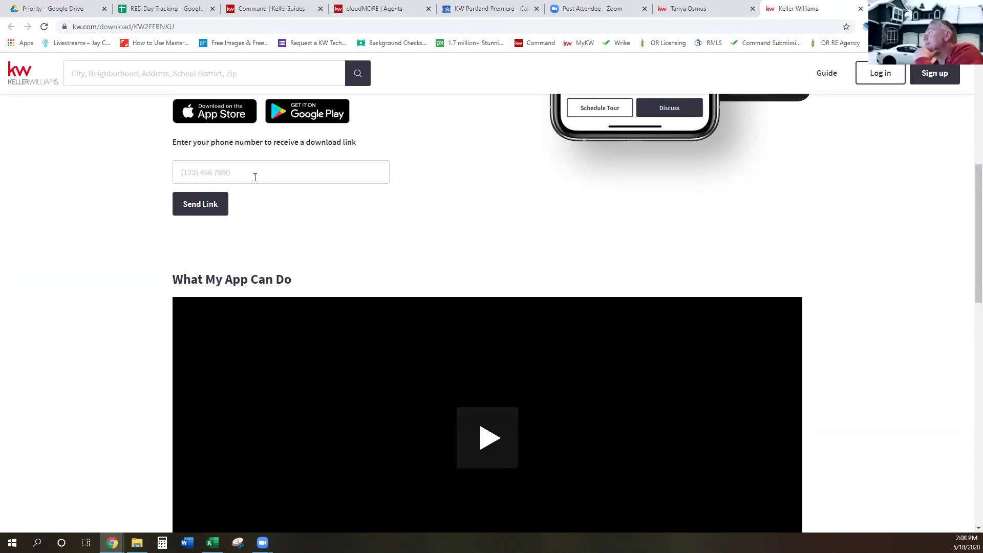
pyautogui.scroll(-4, 917, 296)
pyautogui.scroll(-9, 918, 295)
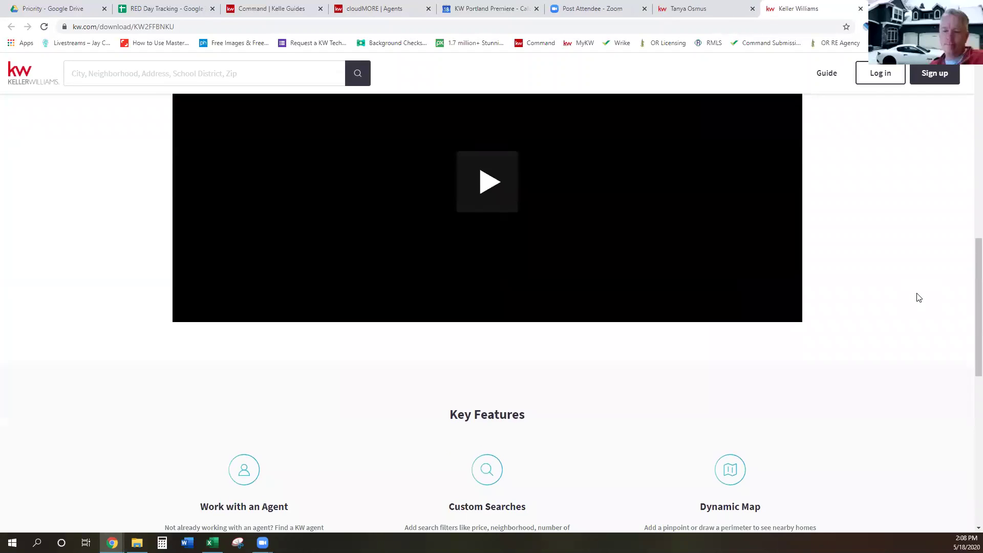
pyautogui.scroll(15, 917, 293)
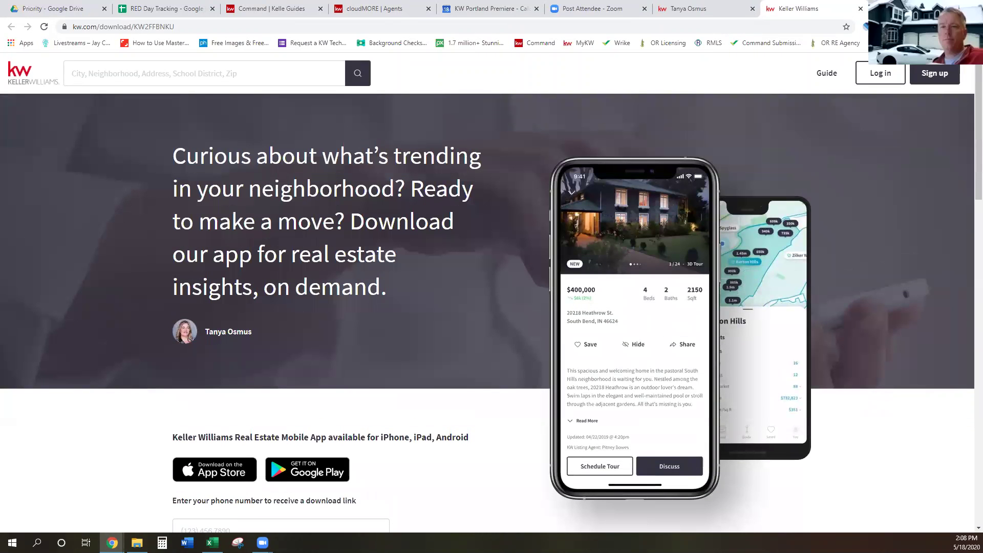
pyautogui.hotkey('ctrl', '3')
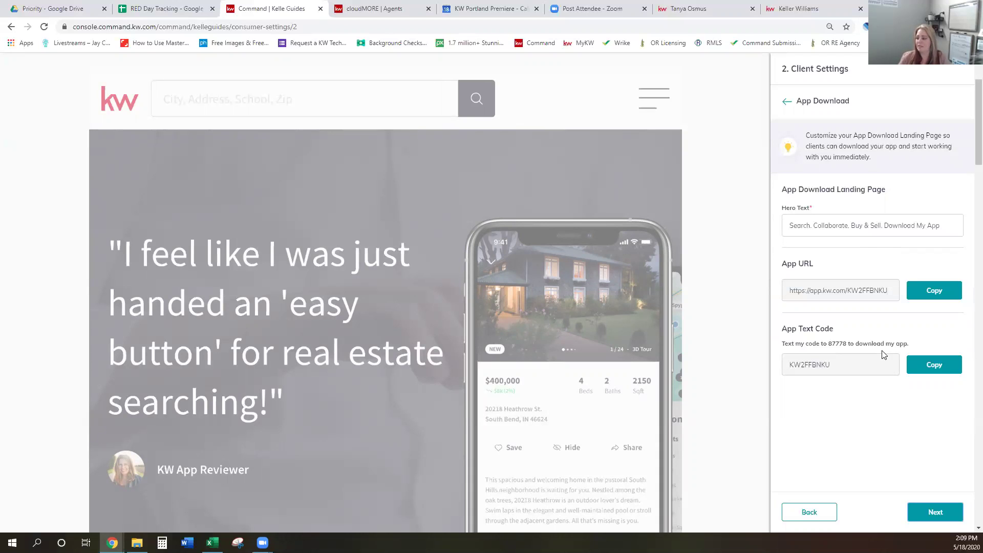
# Turn off Show Featured Listings, save and continue, then return to the Client Settings step
pyautogui.click(939, 513)
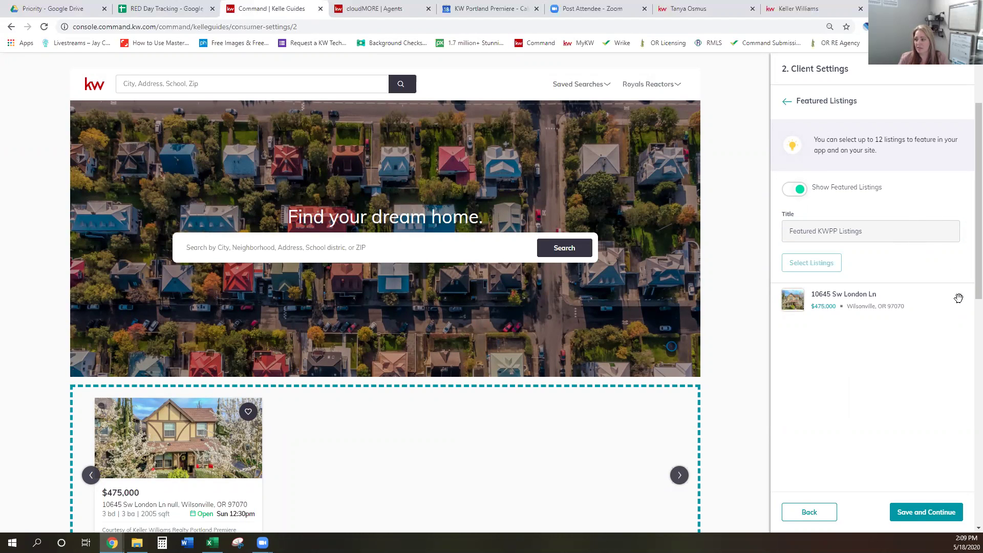
pyautogui.click(792, 190)
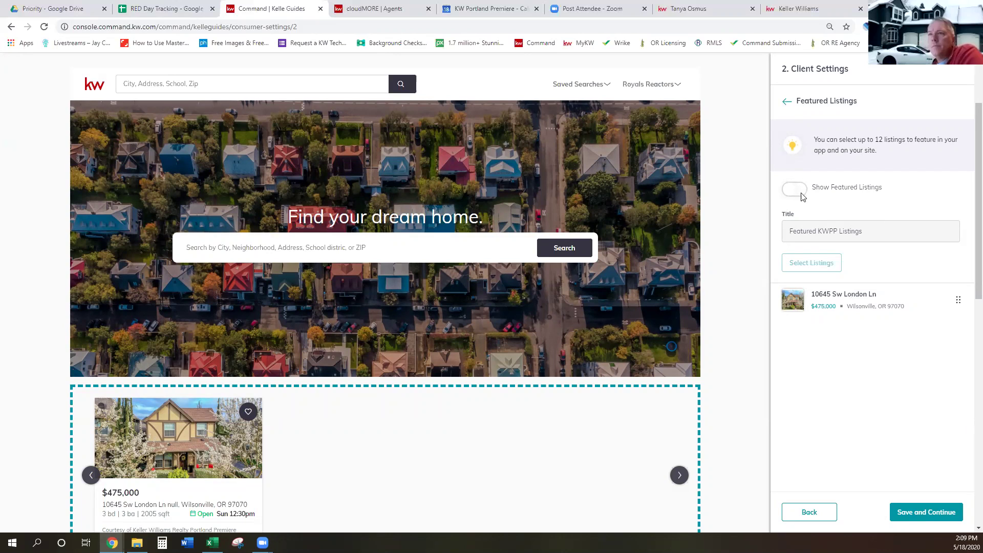
pyautogui.click(913, 519)
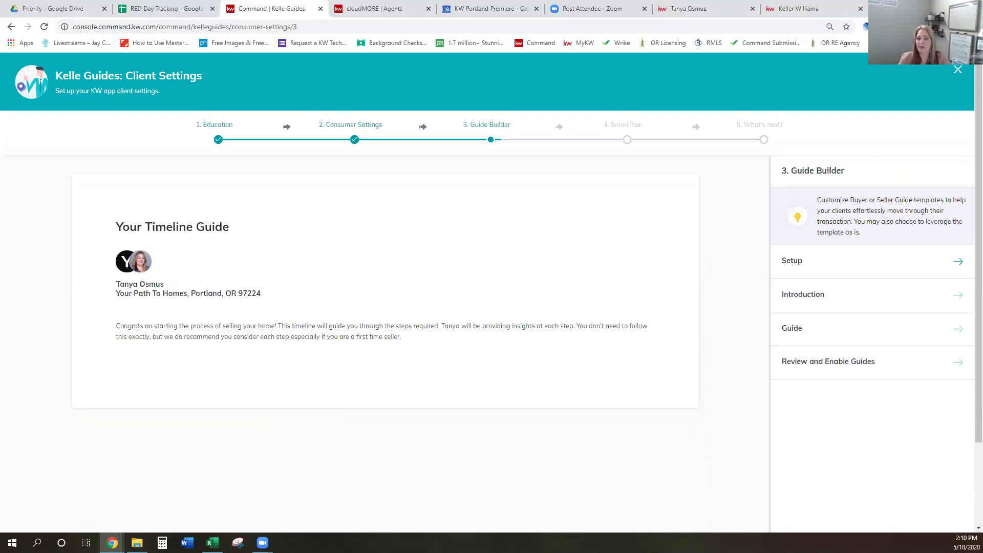
pyautogui.click(11, 26)
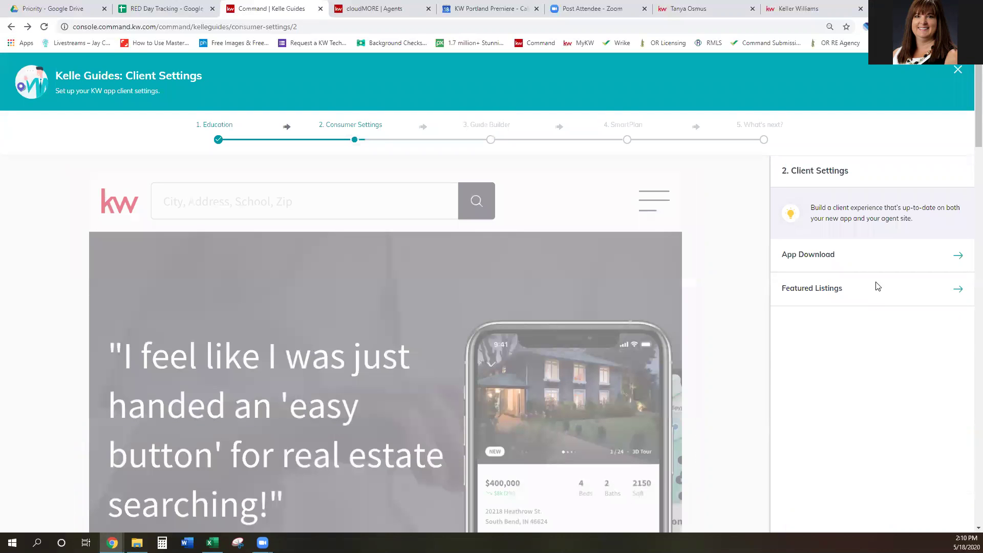
pyautogui.click(953, 290)
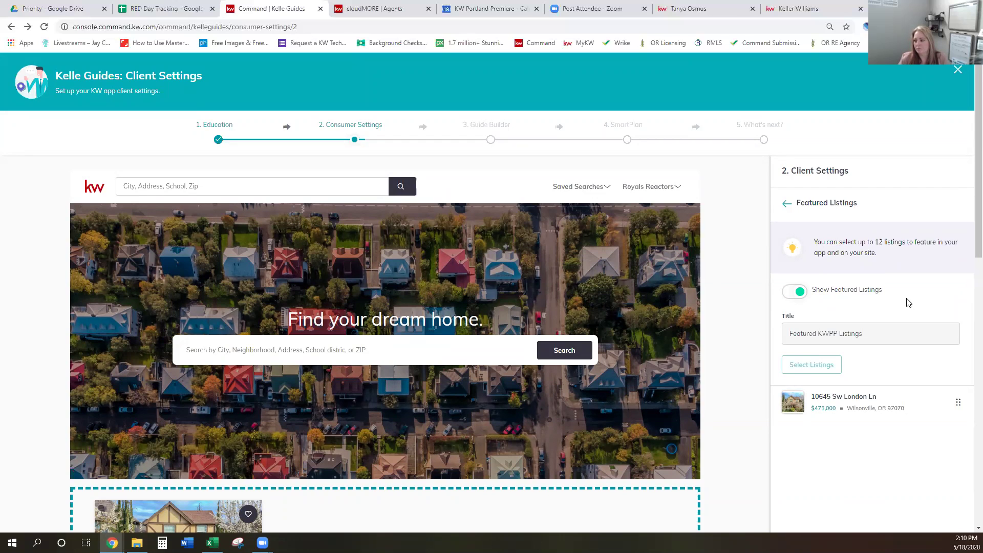
pyautogui.scroll(-2, 925, 384)
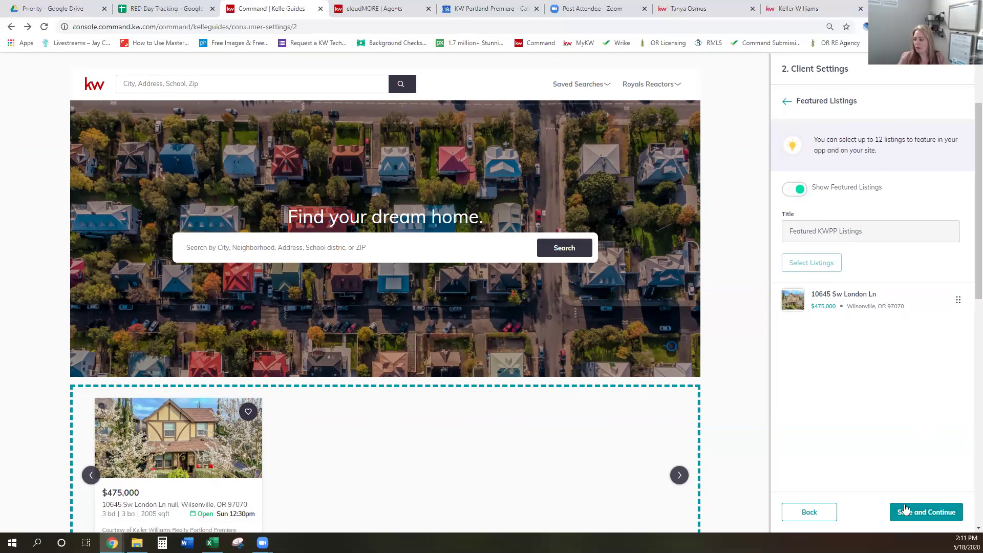
pyautogui.click(924, 514)
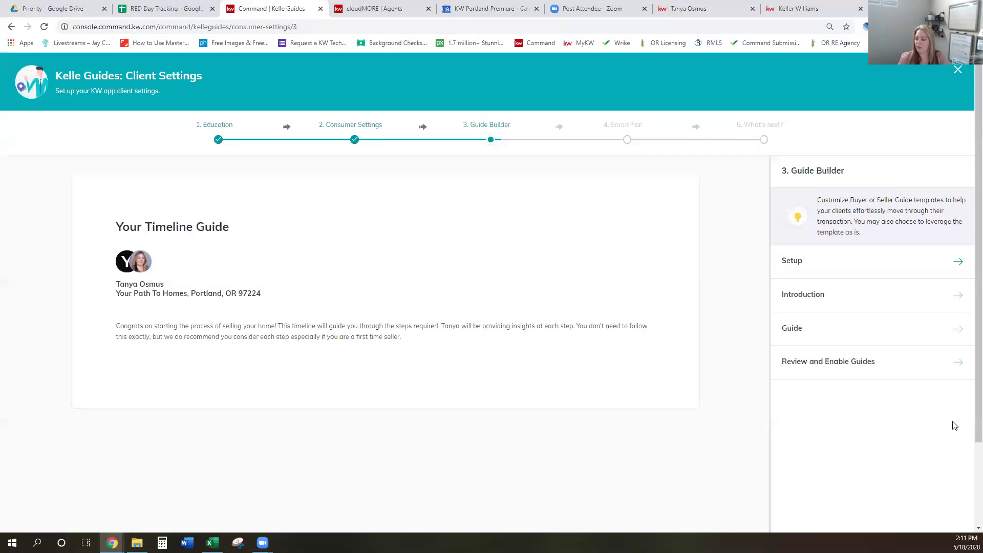
# Scroll through the Guide Builder overview and begin its Setup stage for a client guide
pyautogui.scroll(-1, 950, 428)
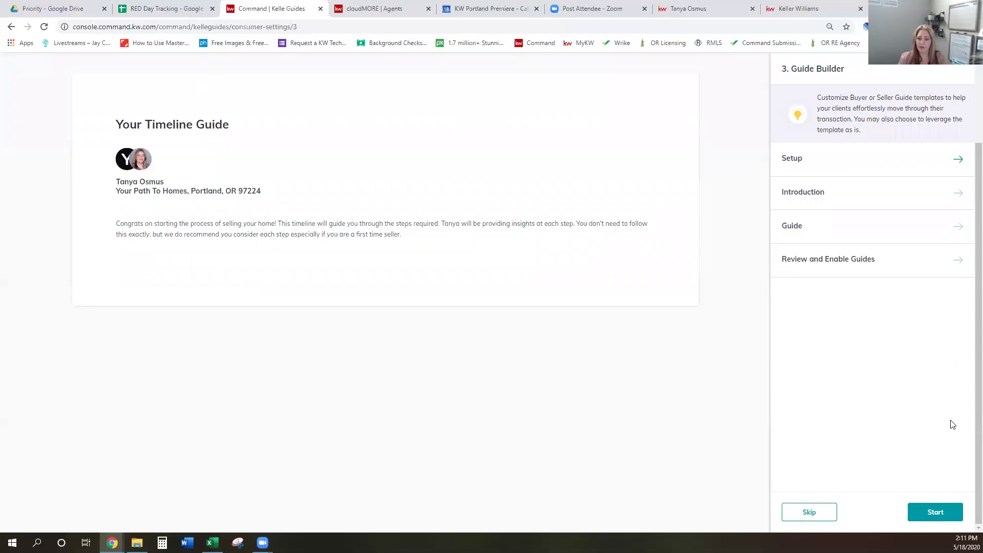
pyautogui.scroll(-1, 952, 424)
pyautogui.click(934, 511)
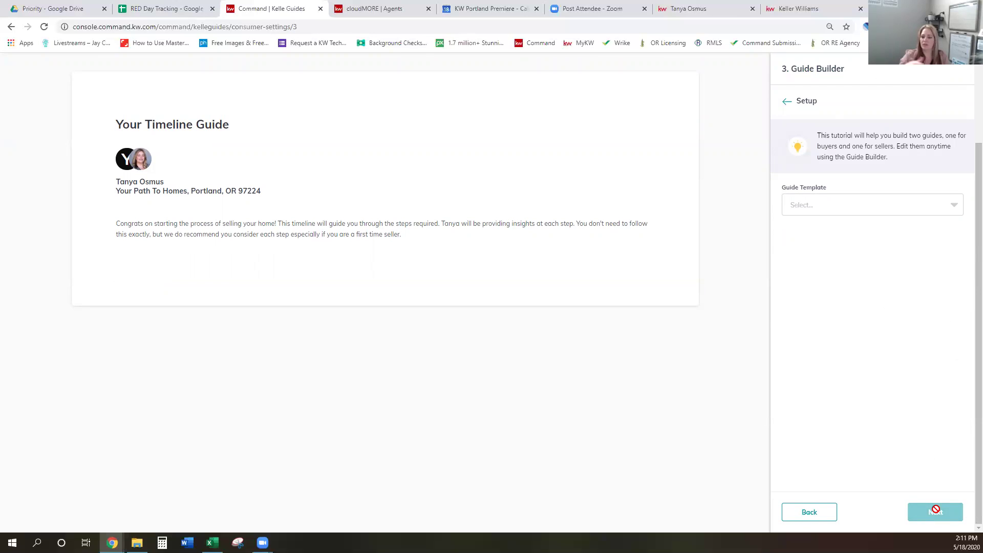
# Create a Buyer's Guide from its template and move Get Pre-Approved above Start Your Search
pyautogui.click(926, 216)
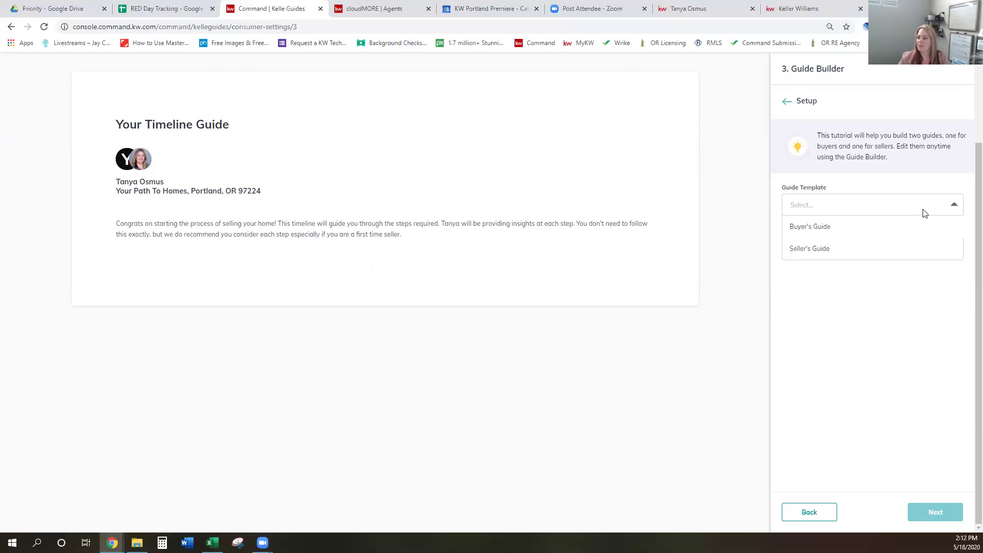
pyautogui.click(816, 231)
pyautogui.click(935, 513)
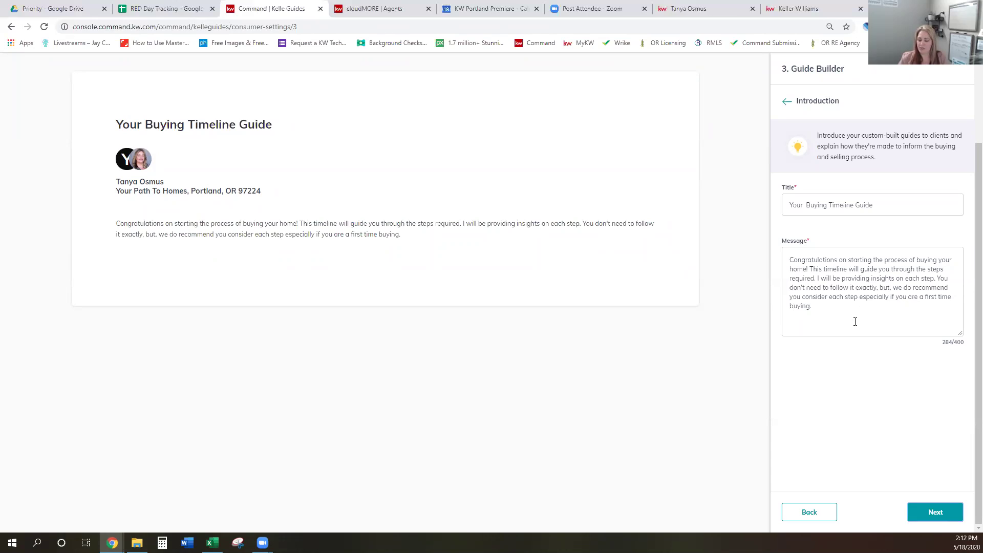
pyautogui.click(935, 512)
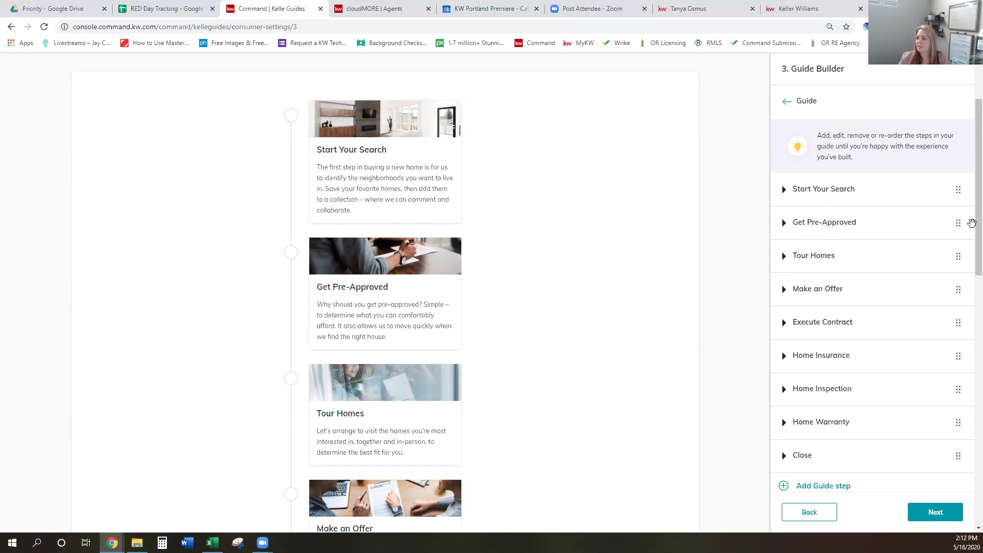
pyautogui.moveTo(964, 225)
pyautogui.mouseDown()
pyautogui.moveTo(958, 171)
pyautogui.moveTo(951, 237)
pyautogui.mouseUp()
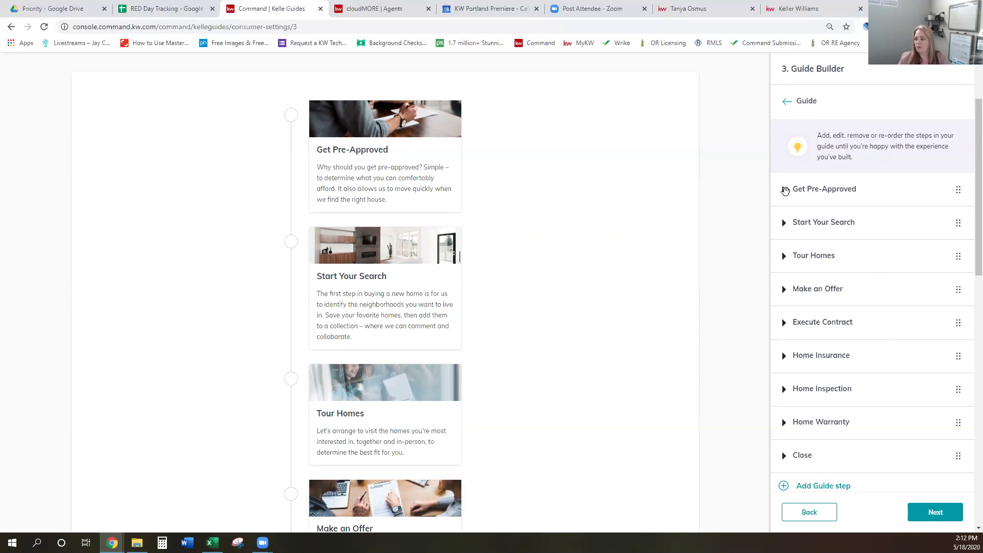
# Expand Get Pre-Approved, check its title and subtitle fields, and add a blank new guide step
pyautogui.click(785, 189)
pyautogui.scroll(2, 404, 225)
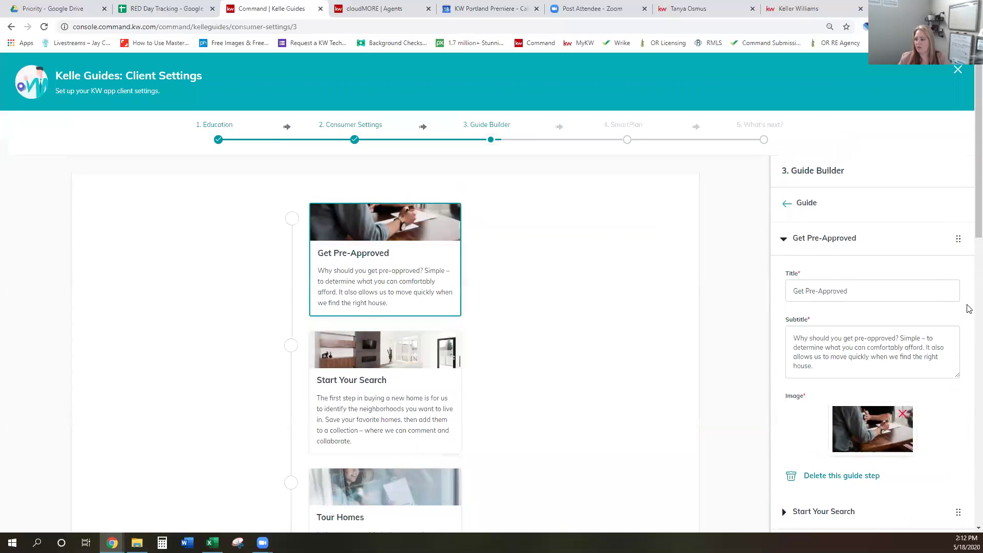
pyautogui.scroll(-2, 864, 316)
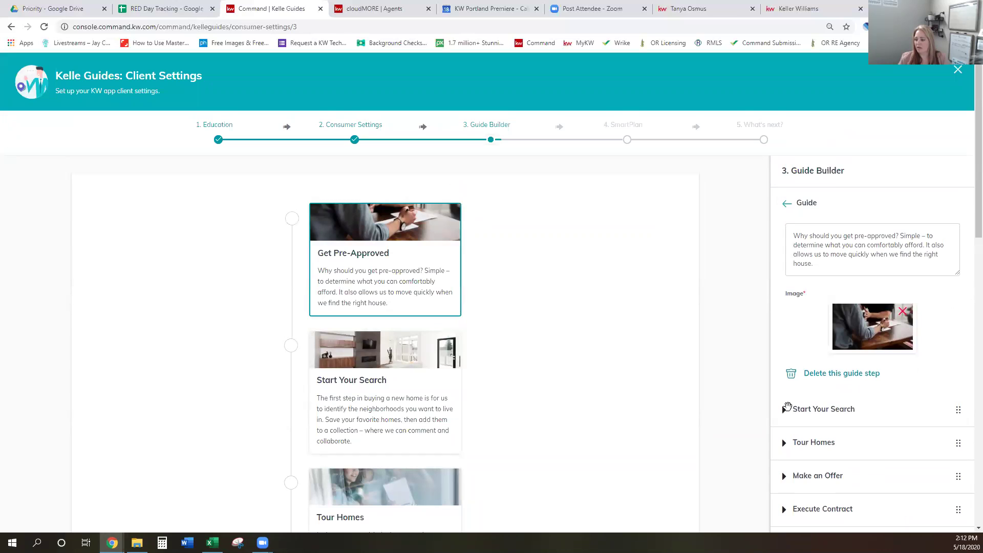
pyautogui.scroll(3, 906, 343)
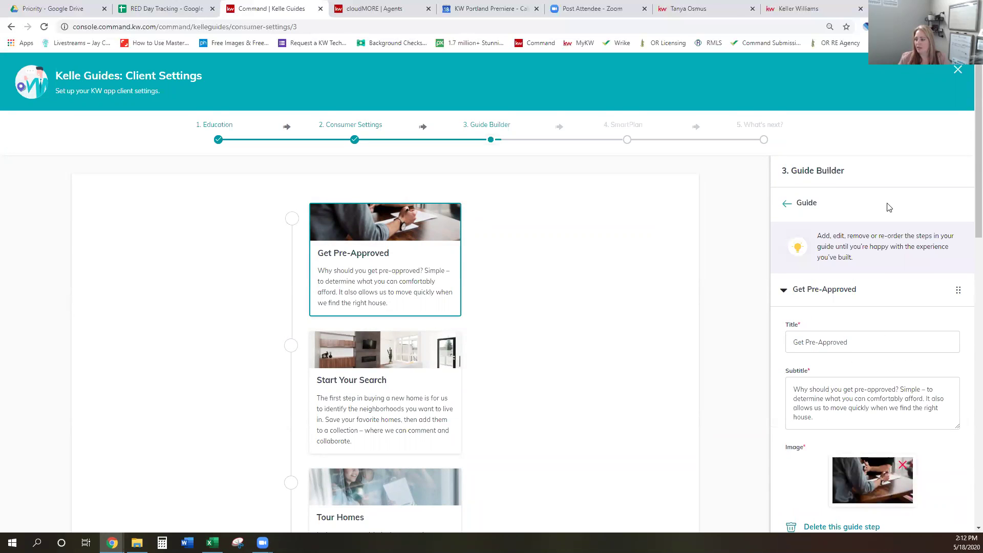
pyautogui.scroll(-3, 969, 178)
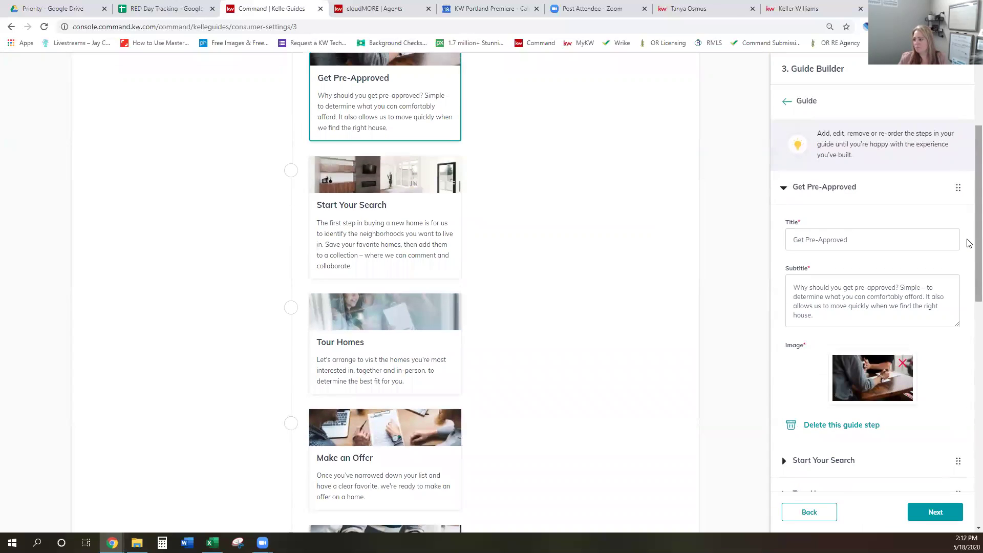
pyautogui.click(847, 244)
pyautogui.click(869, 294)
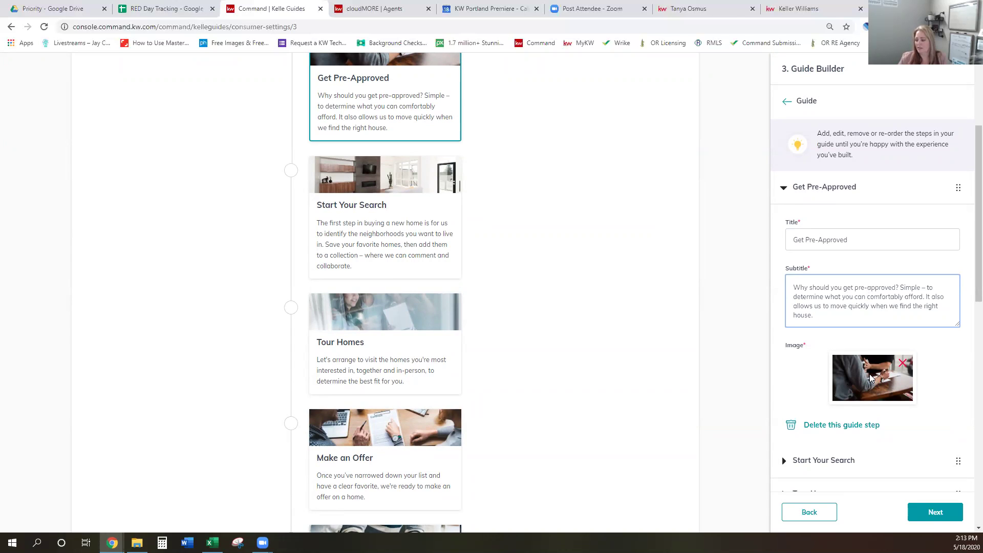
pyautogui.scroll(-5, 870, 377)
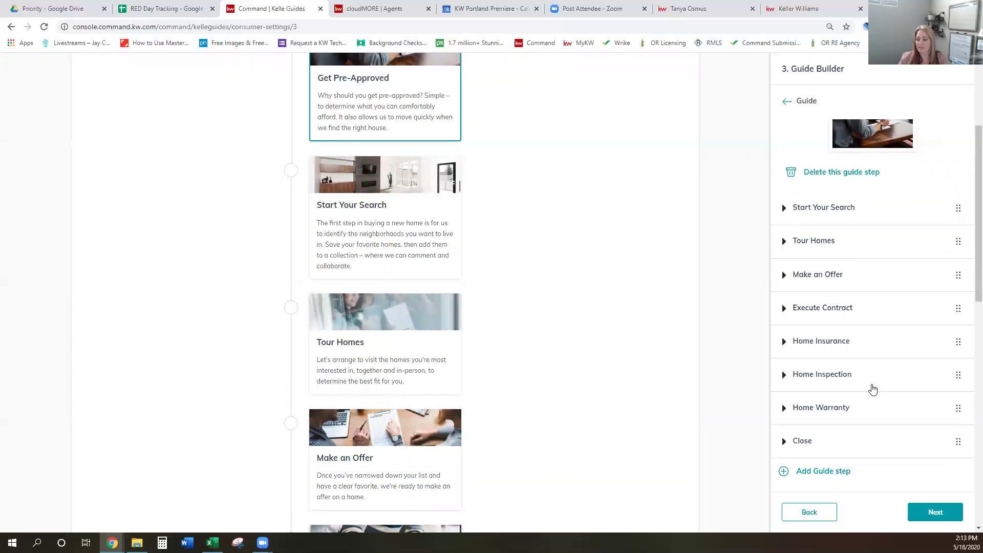
pyautogui.click(827, 472)
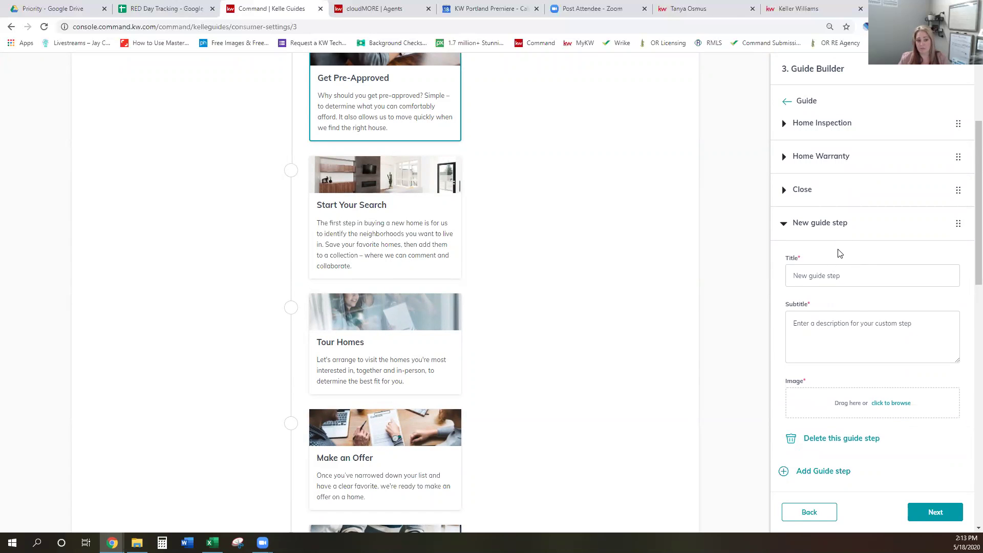
# Try placing the new step between Make an Offer and Execute Contract
pyautogui.click(830, 276)
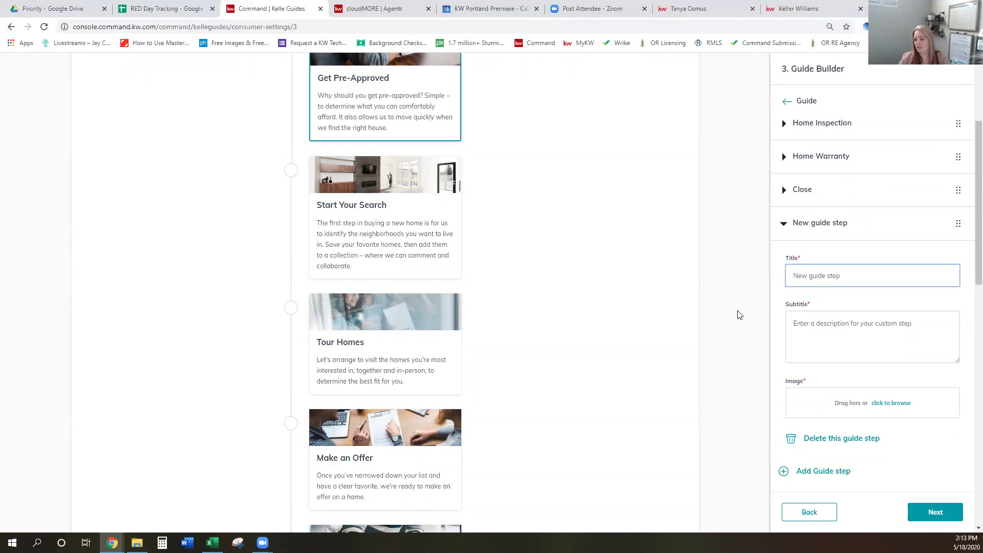
pyautogui.moveTo(950, 228); pyautogui.dragTo(958, 346)
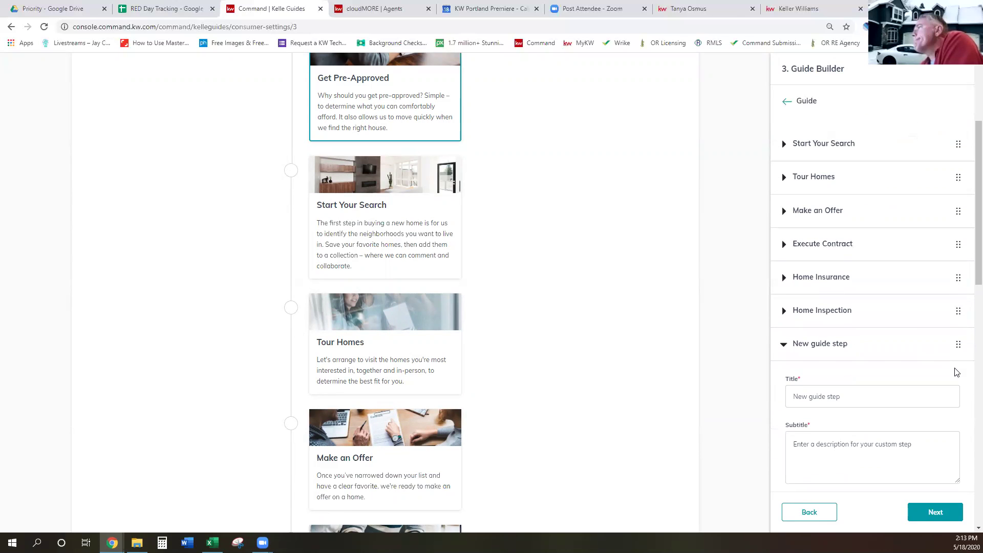
pyautogui.scroll(-2, 958, 351)
pyautogui.scroll(-2, 958, 351)
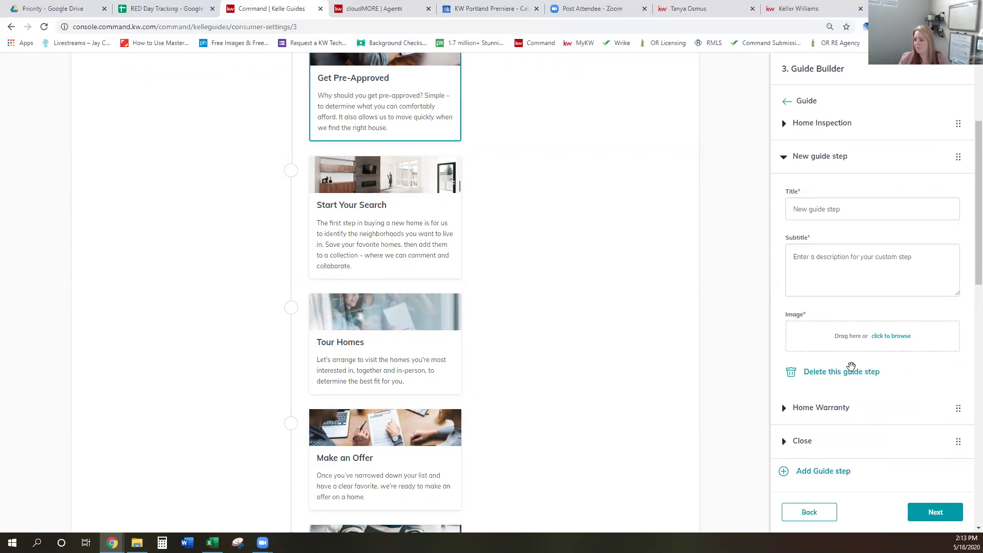
# Delete the new guide step and advance to Review and Enable Guides
pyautogui.click(850, 368)
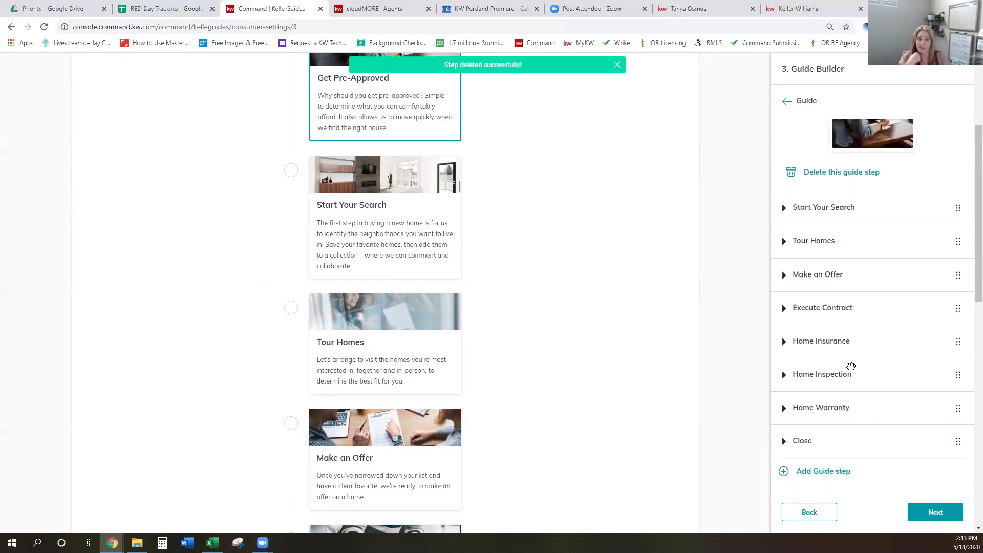
pyautogui.scroll(-2, 852, 369)
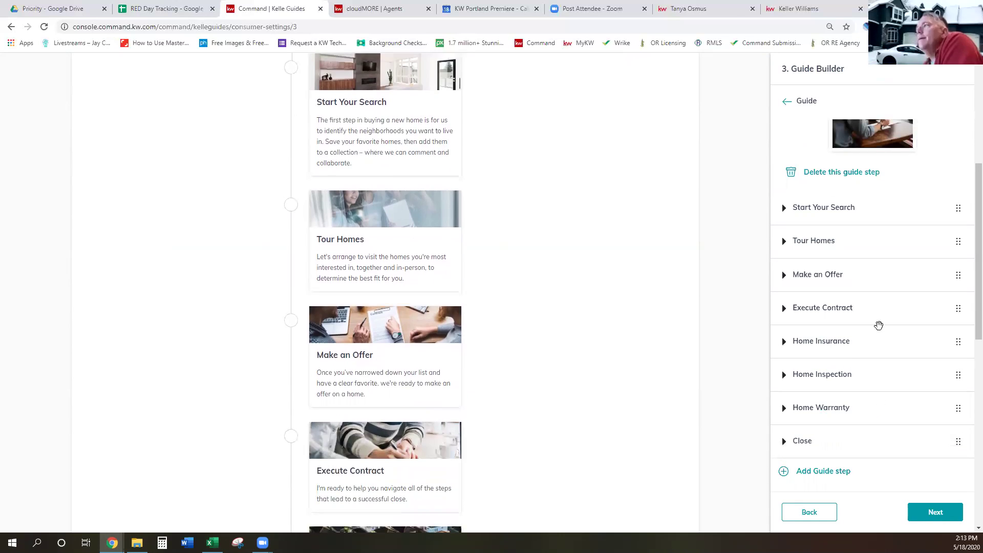
pyautogui.scroll(-1, 933, 362)
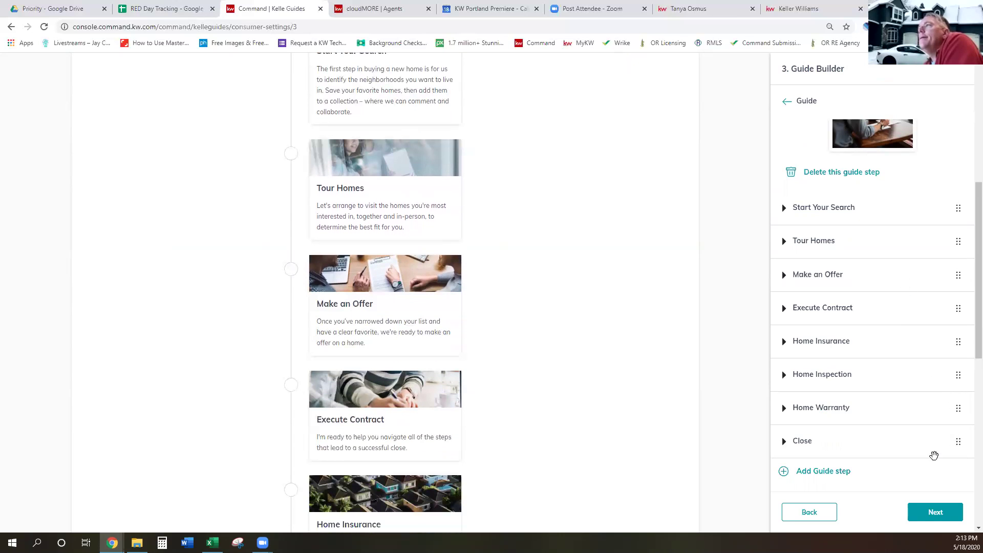
pyautogui.click(935, 512)
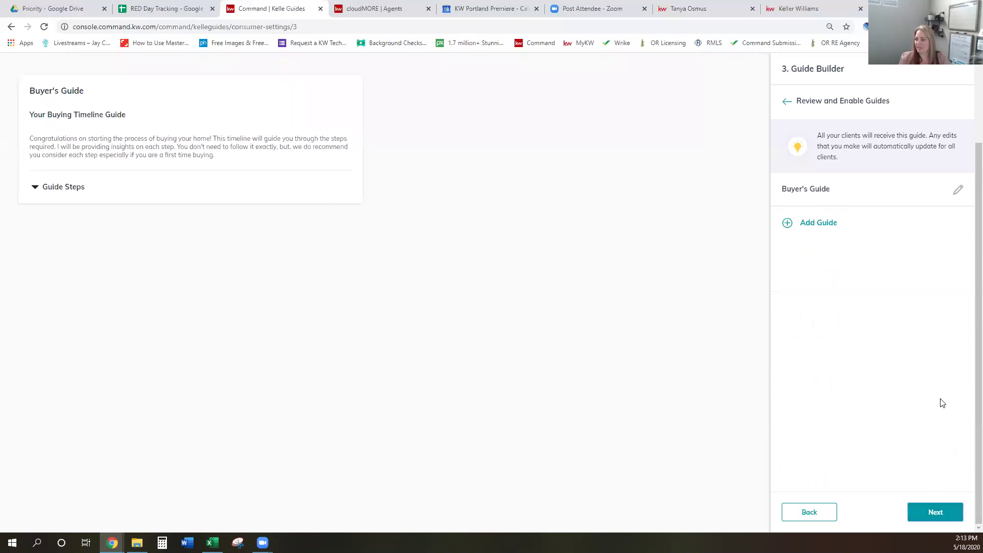
# Add a second guide using the Seller's Guide template
pyautogui.click(805, 224)
pyautogui.click(858, 210)
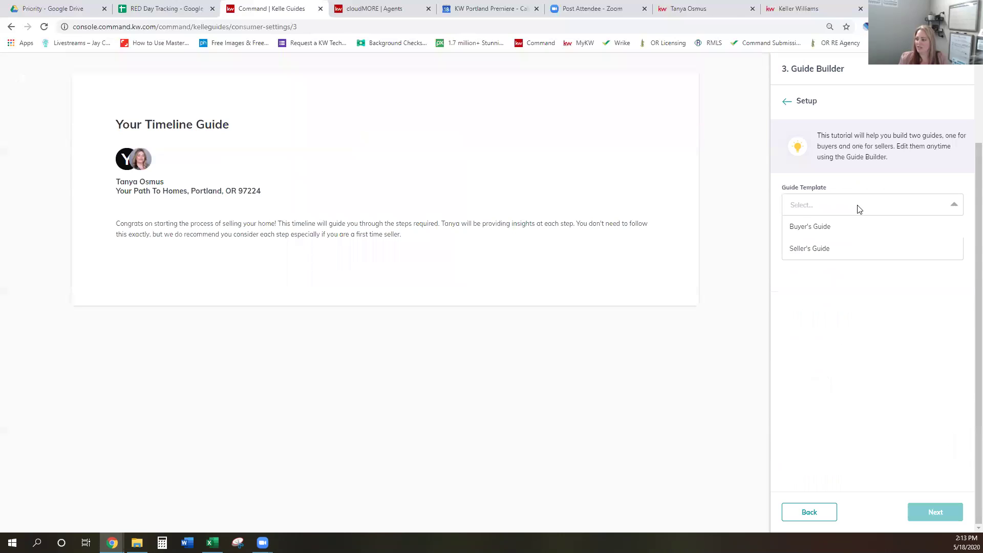
pyautogui.click(834, 248)
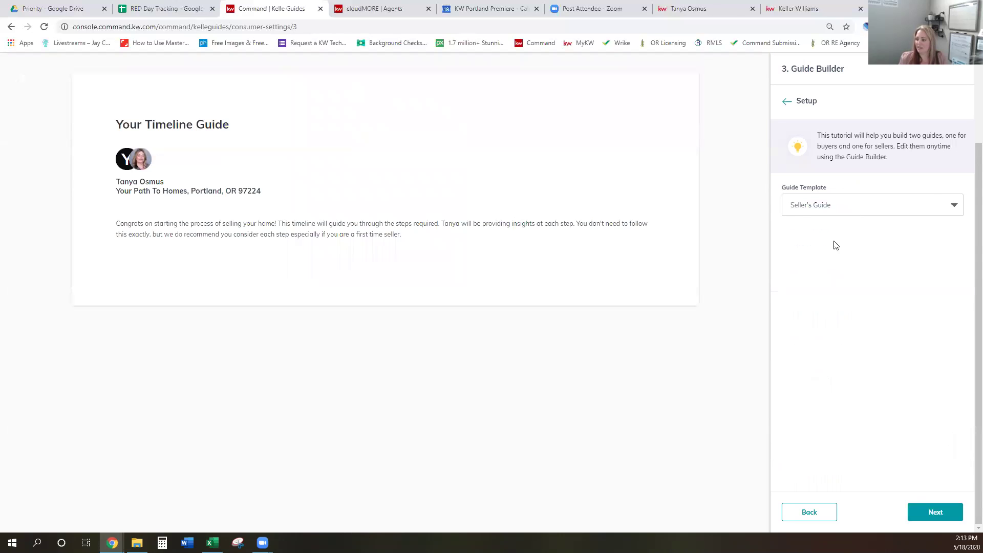
pyautogui.click(939, 509)
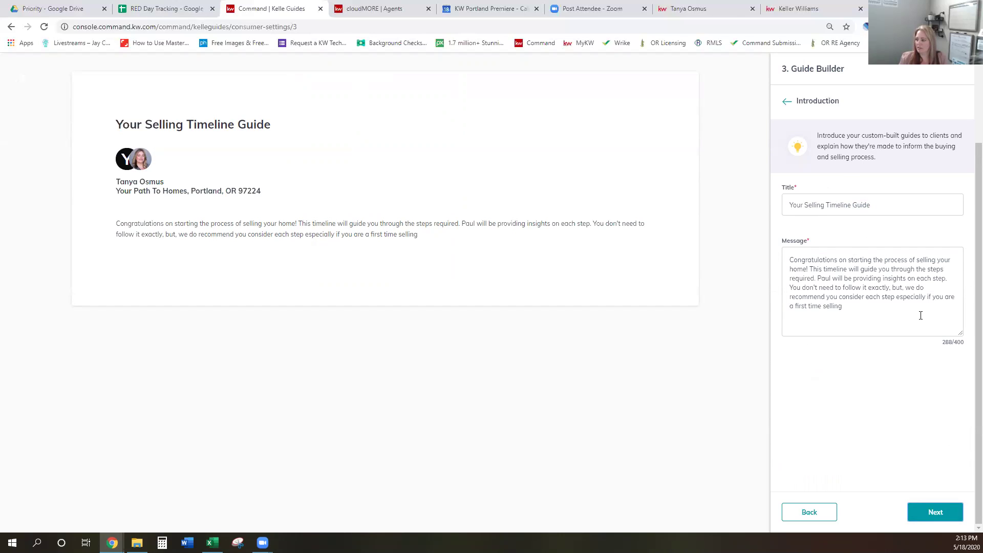
# Move through the Seller's Guide introduction and step list to the review page
pyautogui.click(935, 512)
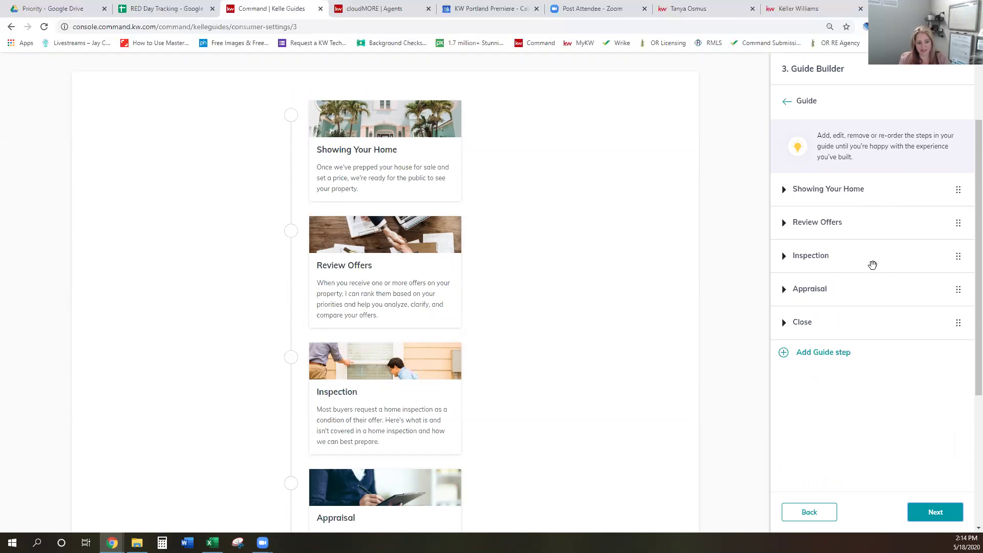
pyautogui.scroll(2, 684, 291)
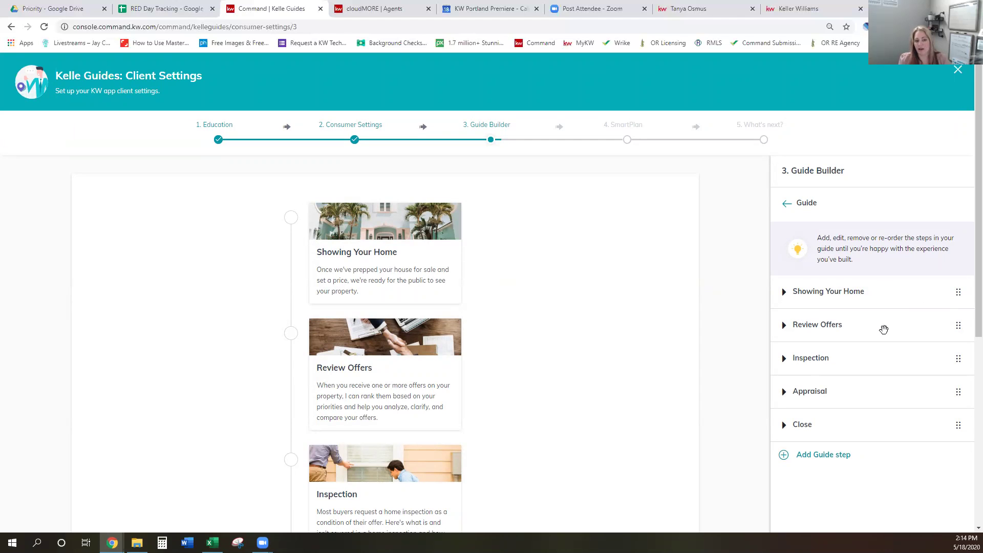
pyautogui.scroll(-4, 888, 321)
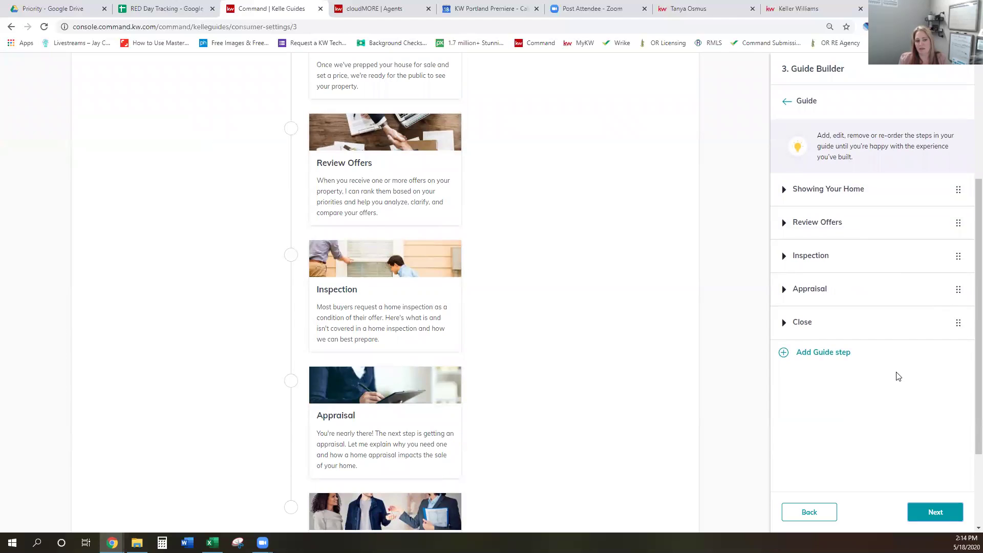
pyautogui.scroll(-1, 928, 420)
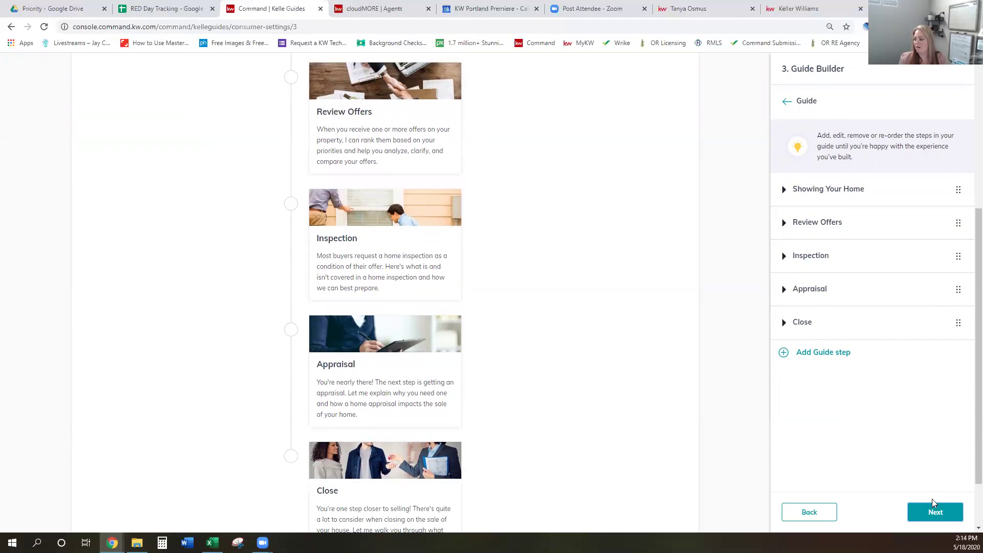
pyautogui.click(936, 514)
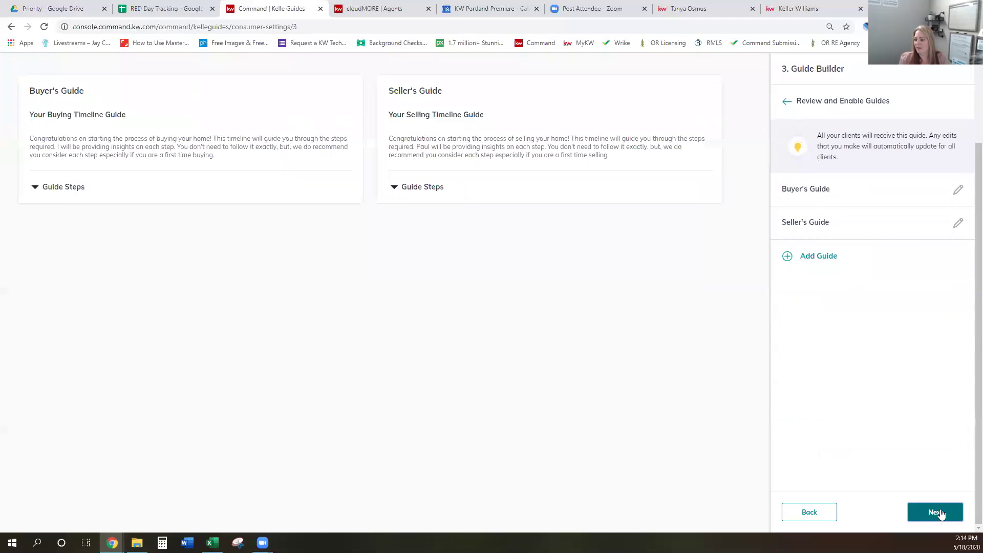
# On the agent website, log in with saved credentials and open the timeline Guide page
pyautogui.click(716, 10)
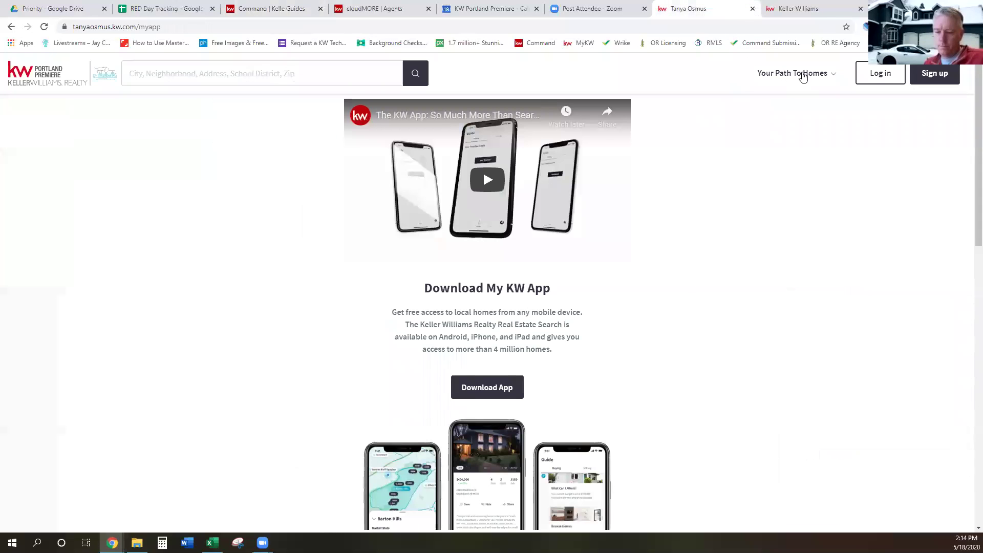
pyautogui.click(801, 73)
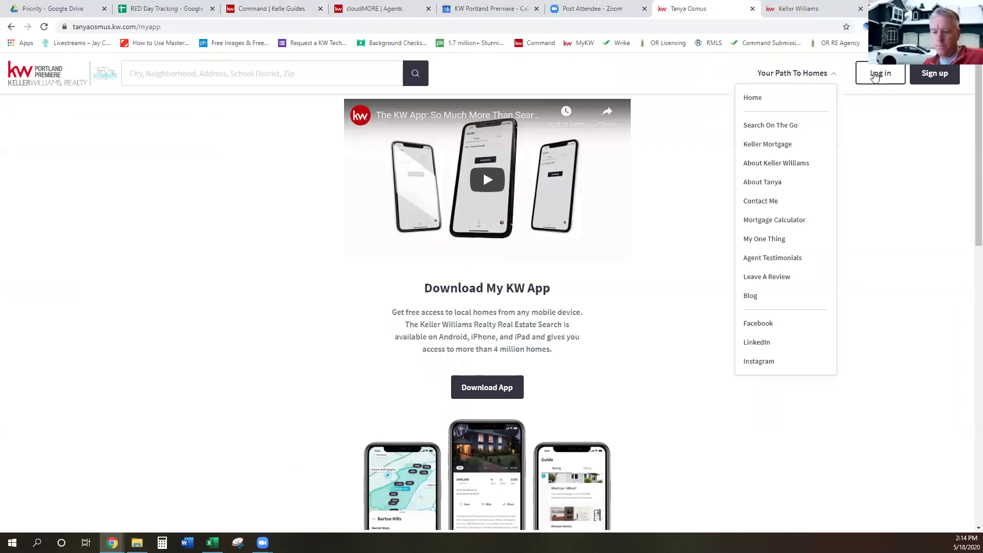
pyautogui.click(874, 73)
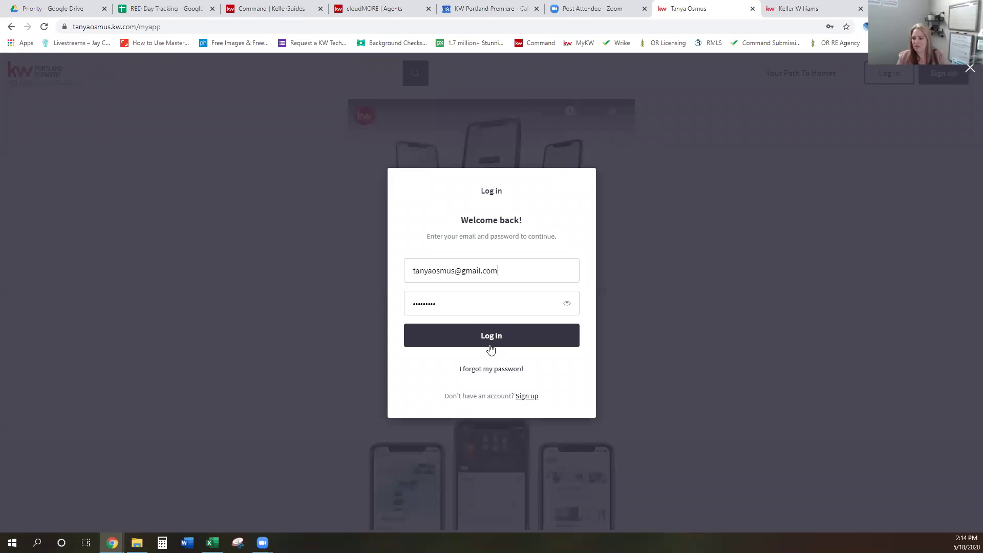
pyautogui.click(483, 329)
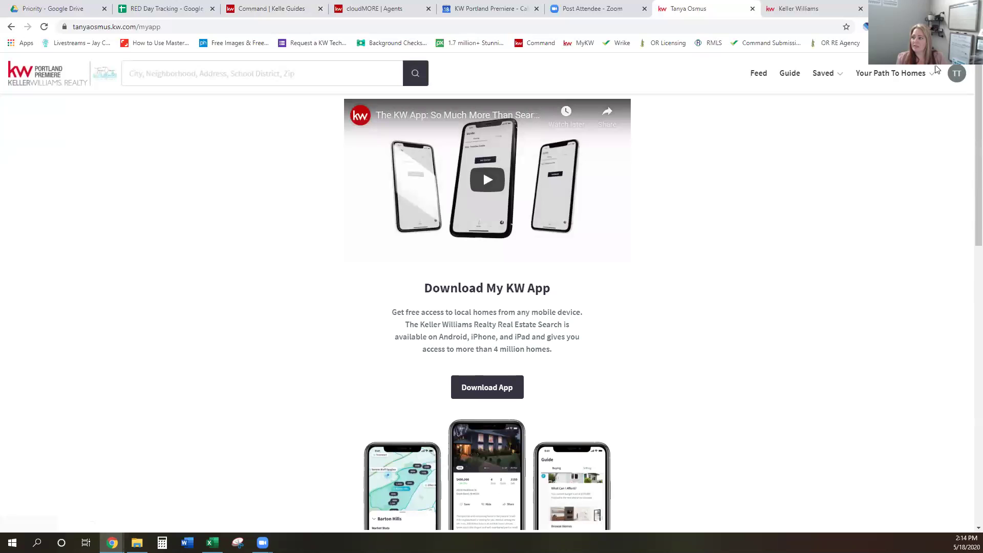
pyautogui.click(789, 76)
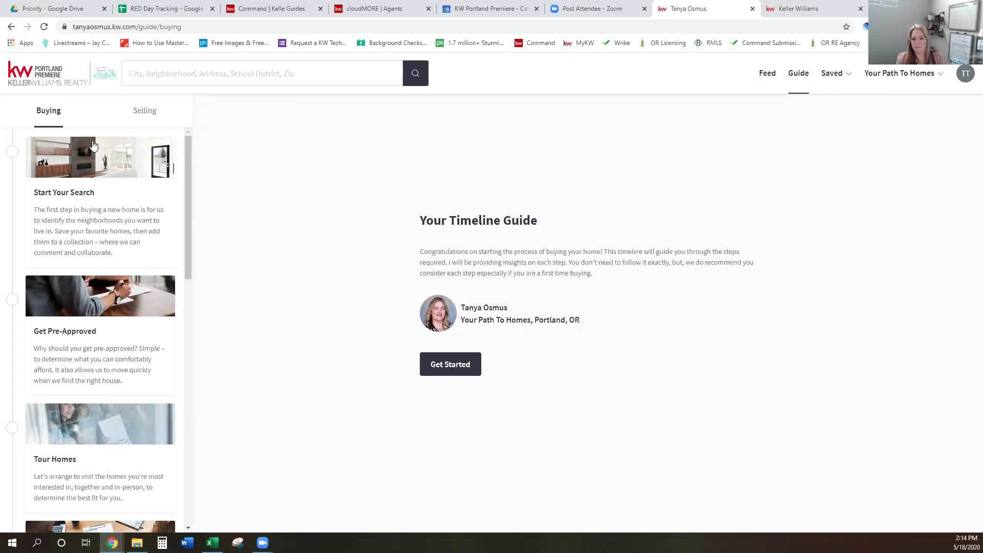
# Preview the Get Pre-Approved and Start Your Search steps and the Selling timeline, then return to Command
pyautogui.scroll(-2, 78, 256)
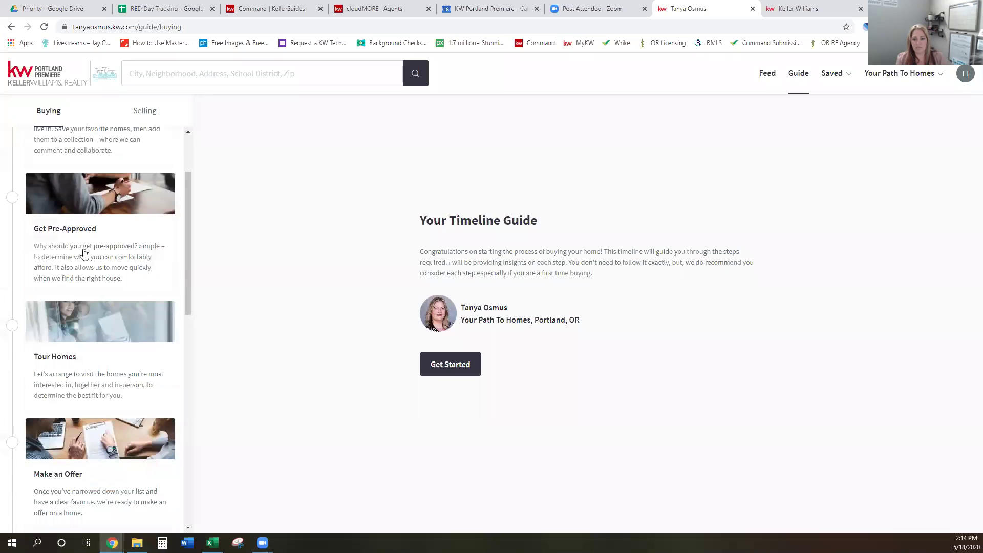
pyautogui.click(70, 231)
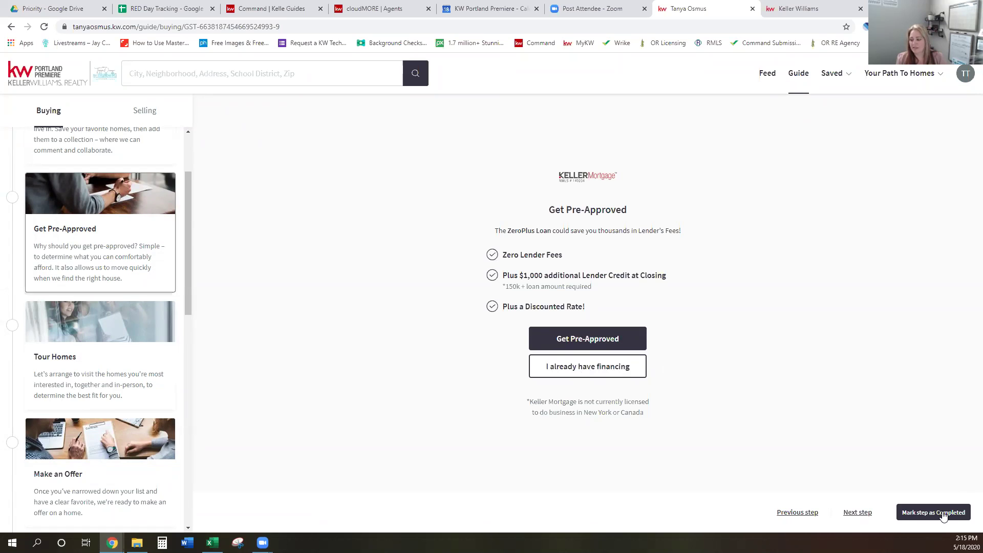
pyautogui.scroll(2, 143, 256)
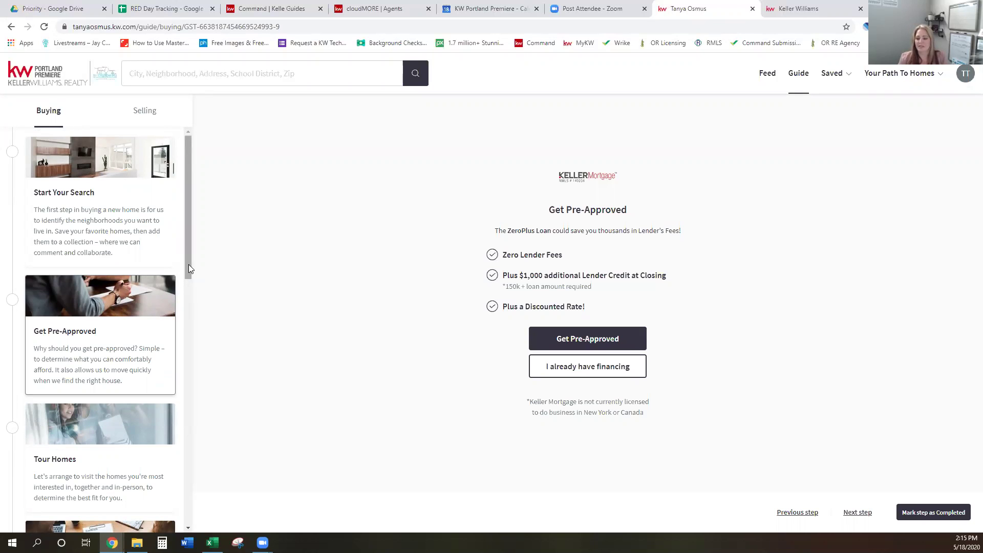
pyautogui.click(132, 228)
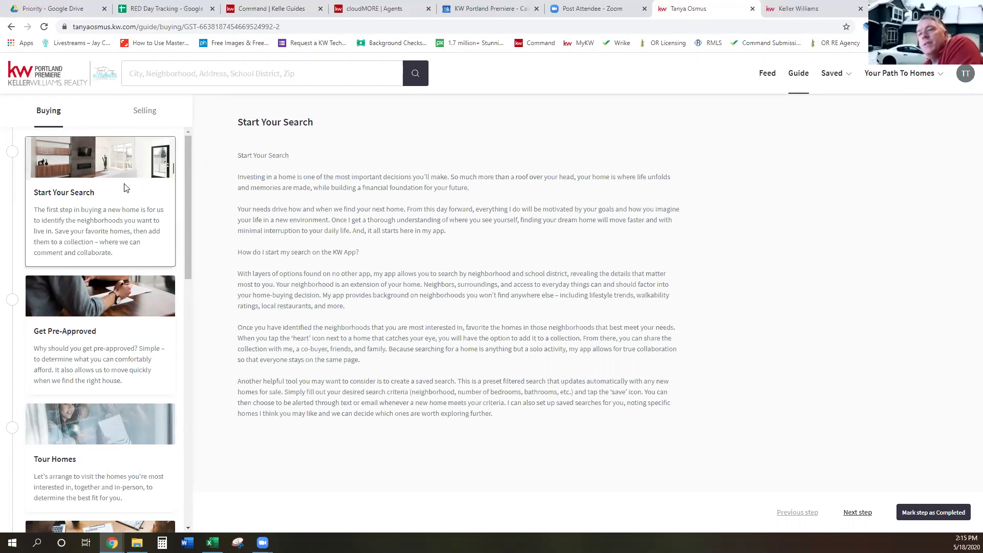
pyautogui.click(138, 120)
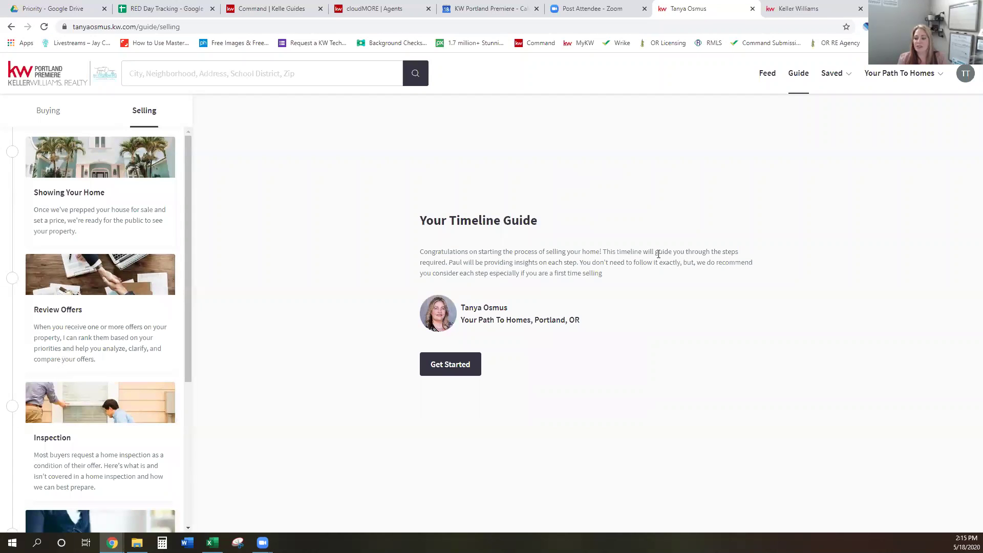
pyautogui.click(269, 8)
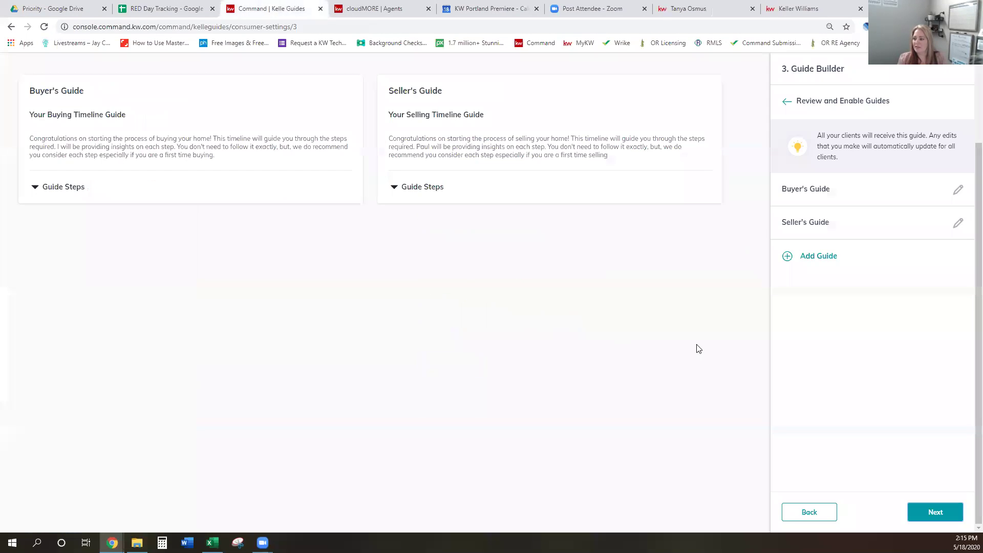
# Replace the wrong name in the Seller's Guide welcome message with the agent's name
pyautogui.click(958, 224)
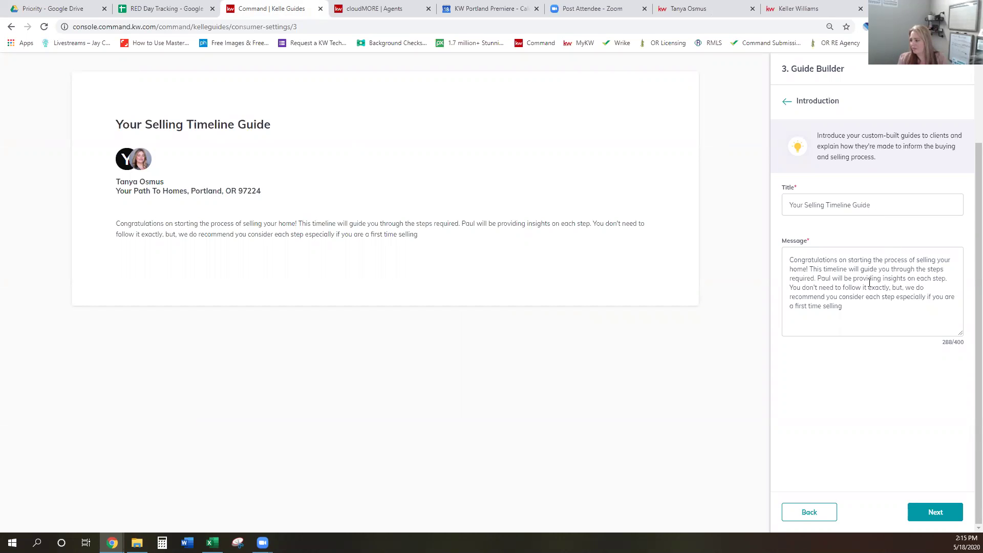
pyautogui.click(831, 274)
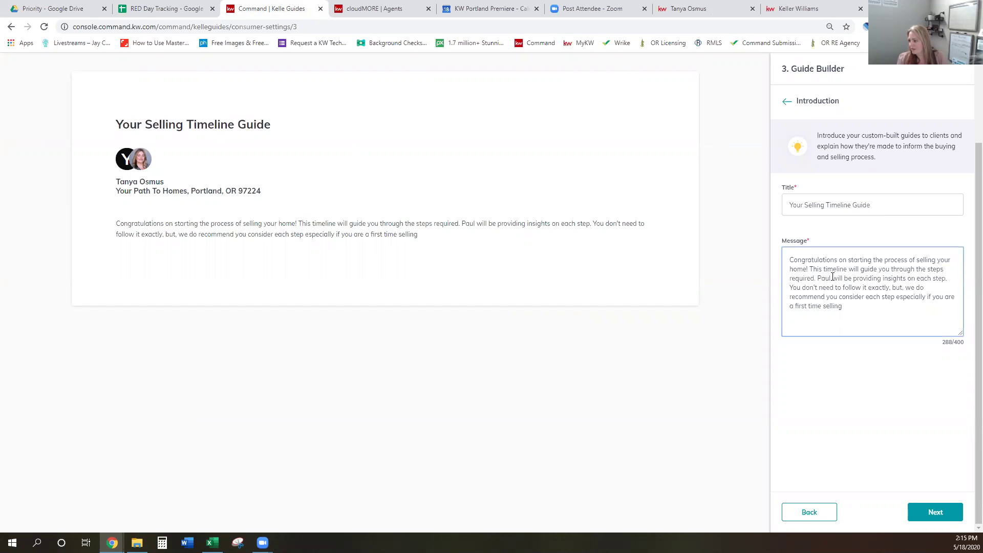
pyautogui.press('BackSpace')
pyautogui.press('BackSpace')
pyautogui.press('BackSpace')
pyautogui.press('BackSpace')
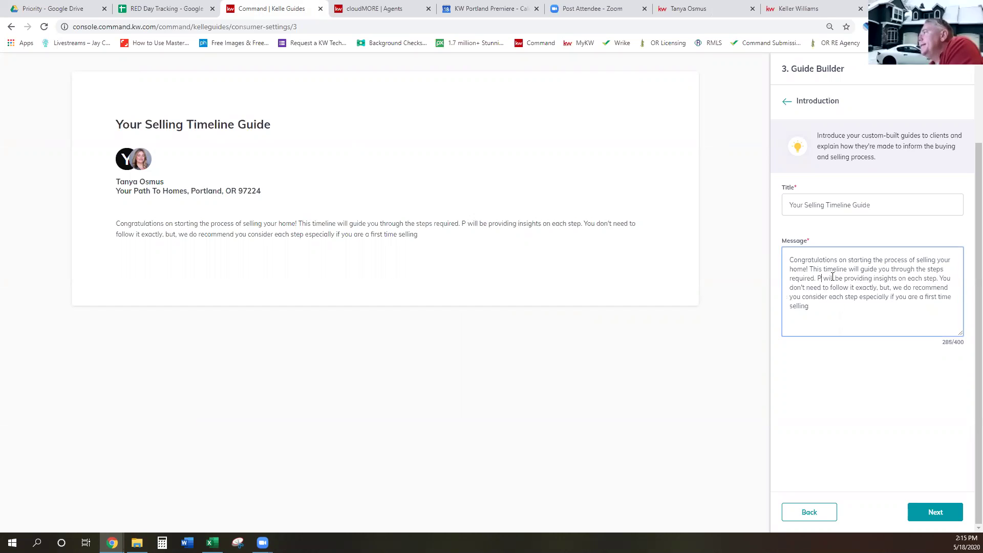
pyautogui.write('Tanya')
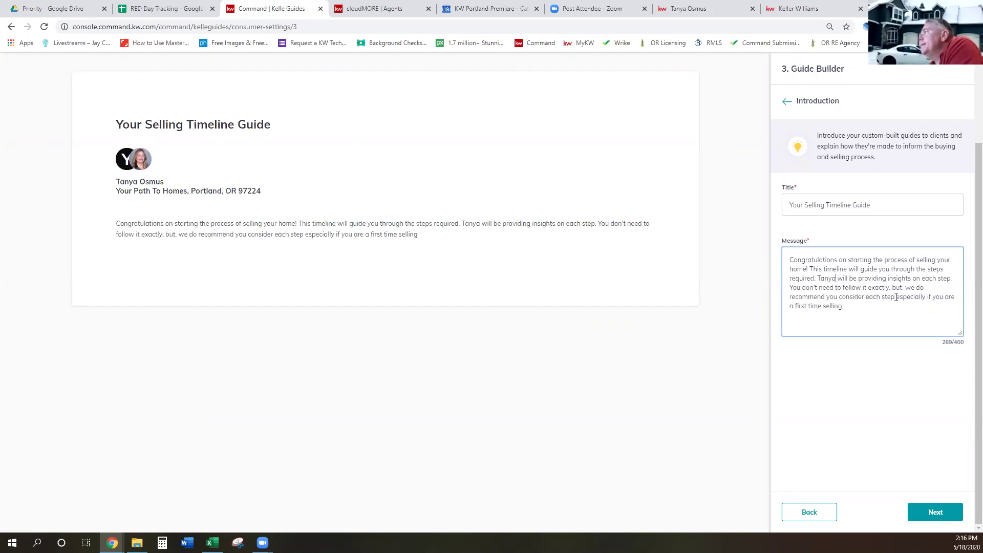
# Save the Seller's Guide introduction and go through its steps back to the review page
pyautogui.click(926, 513)
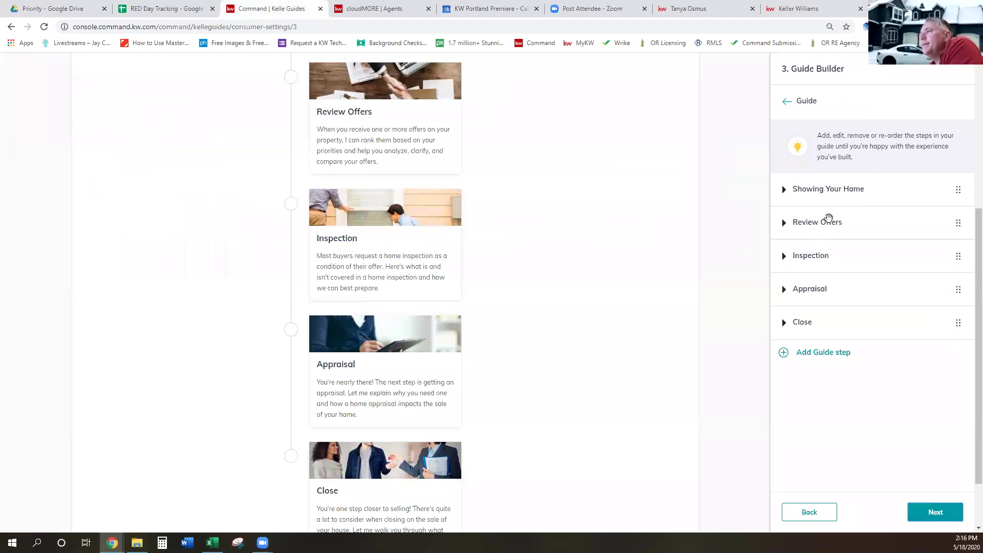
pyautogui.scroll(1, 653, 240)
pyautogui.scroll(3, 653, 240)
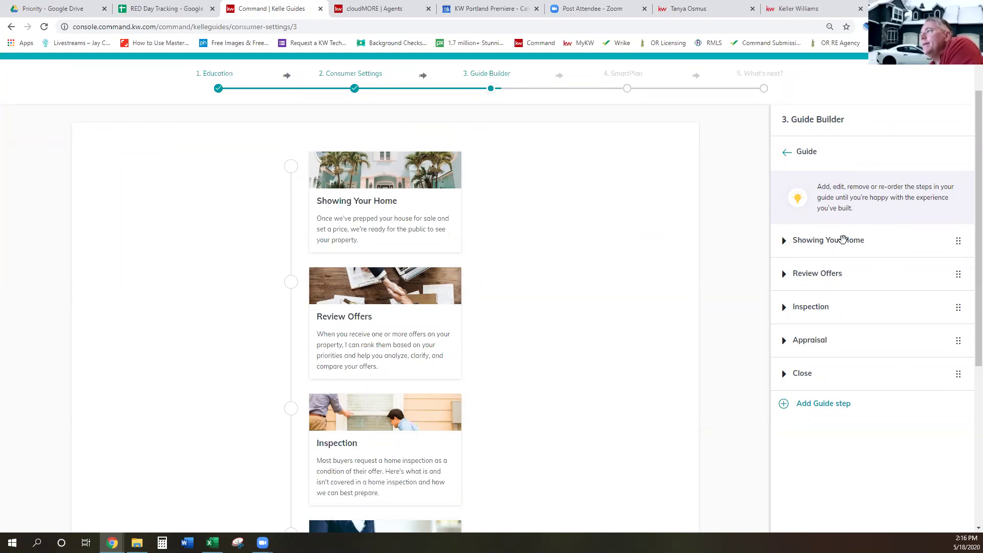
pyautogui.scroll(-2, 921, 398)
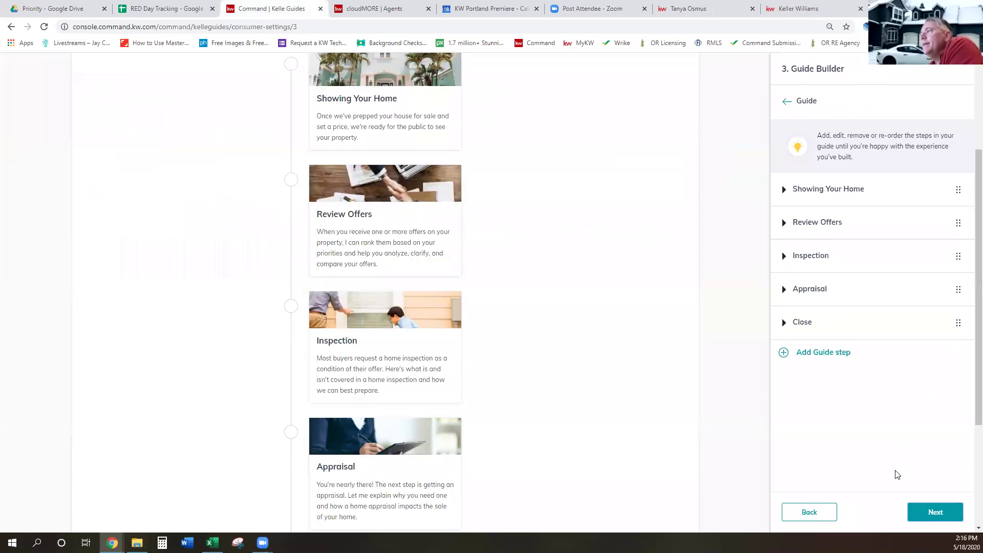
pyautogui.click(926, 512)
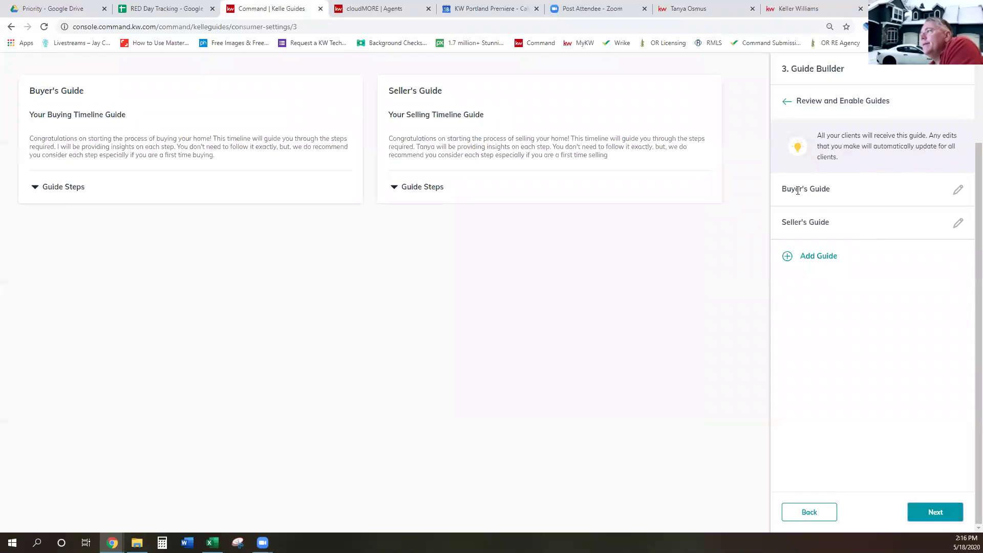
# Reopen the Buyer's Guide, scroll its steps from Get Pre-Approved to Close, and return to review
pyautogui.click(957, 191)
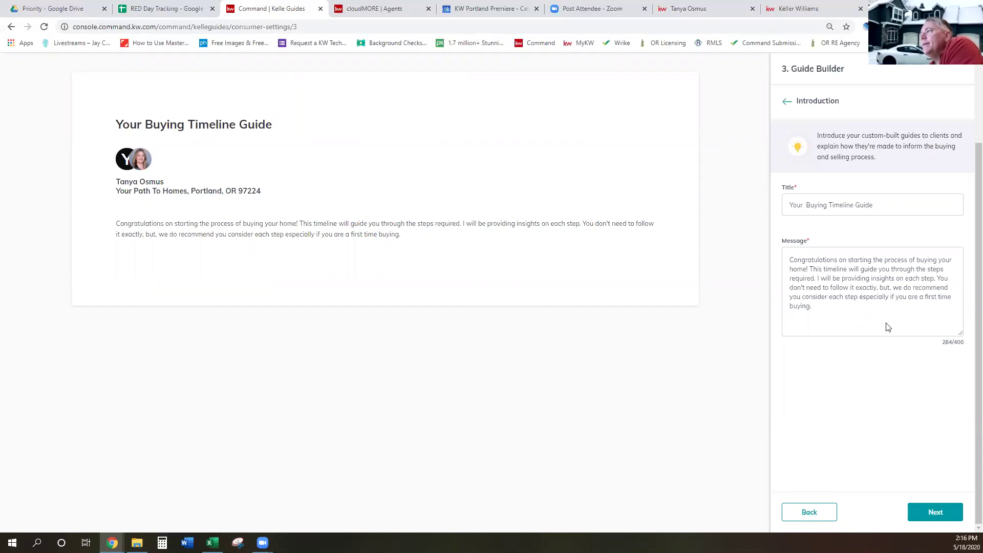
pyautogui.click(933, 511)
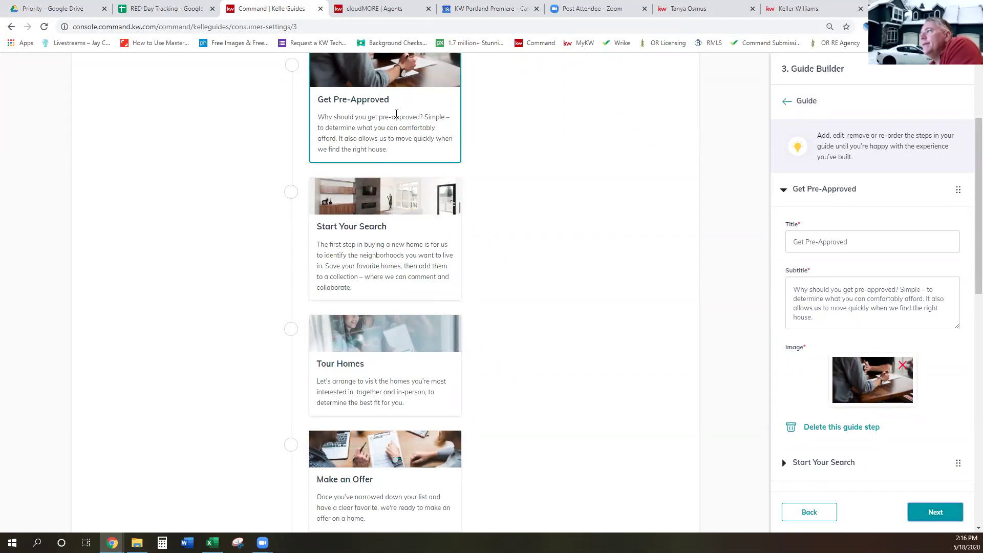
pyautogui.scroll(-3, 403, 244)
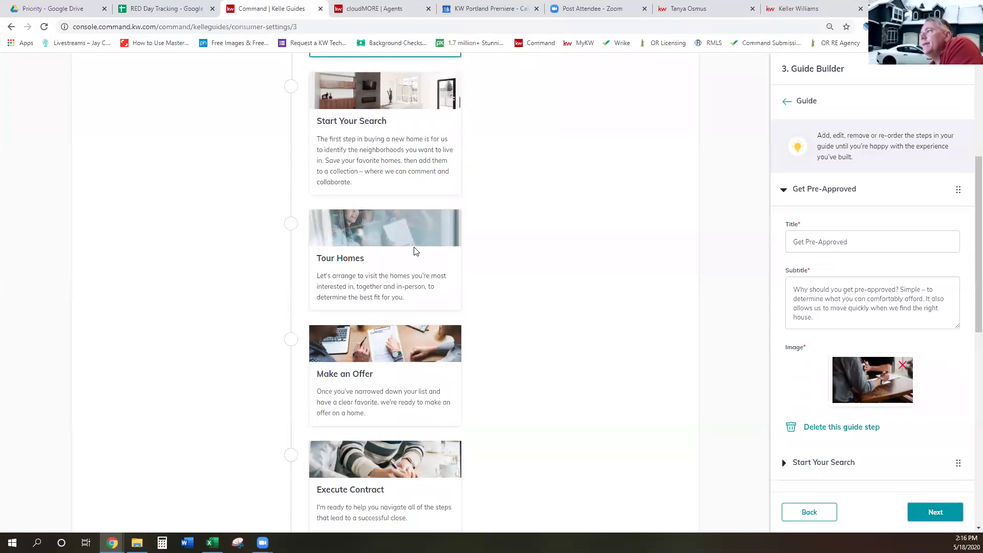
pyautogui.scroll(-5, 415, 252)
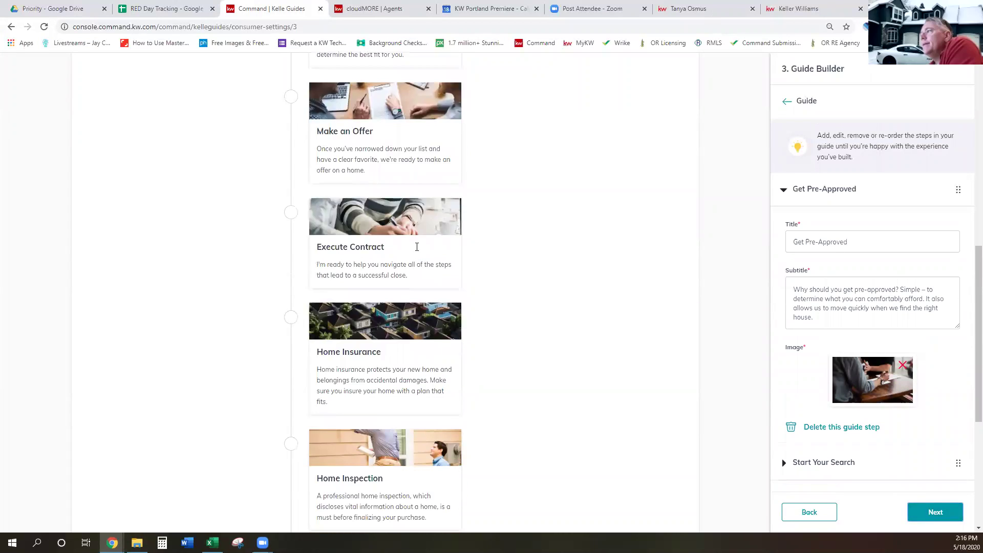
pyautogui.scroll(-4, 420, 254)
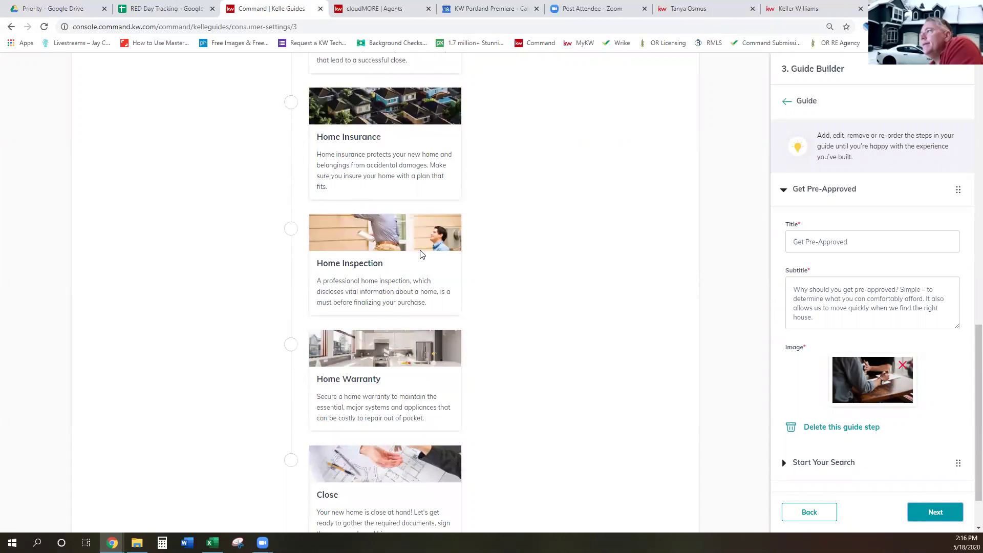
pyautogui.scroll(-1, 421, 254)
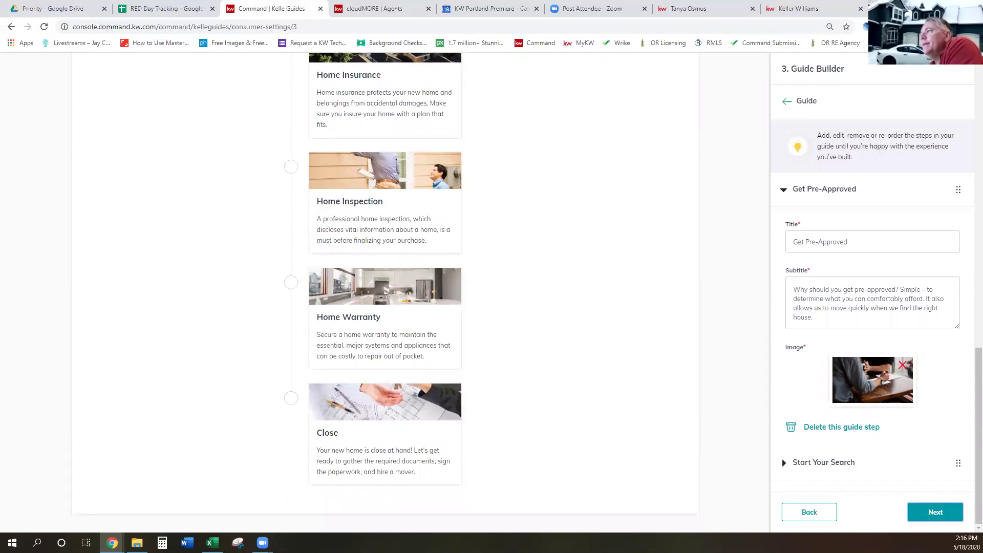
pyautogui.click(934, 511)
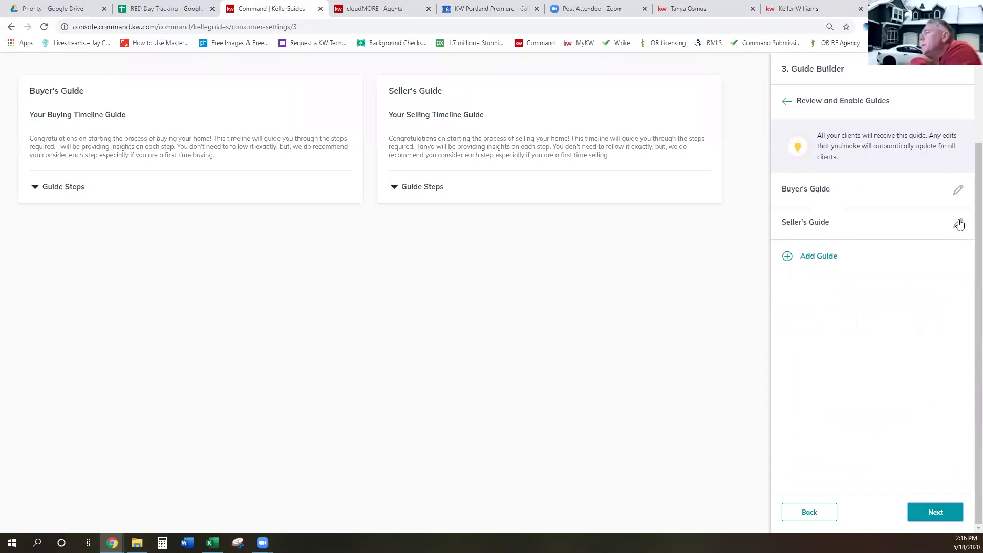
# Replace the agent's first name in the Seller's Guide message with "I"
pyautogui.click(958, 223)
pyautogui.click(832, 278)
pyautogui.moveTo(832, 278); pyautogui.dragTo(817, 275)
pyautogui.write('I')
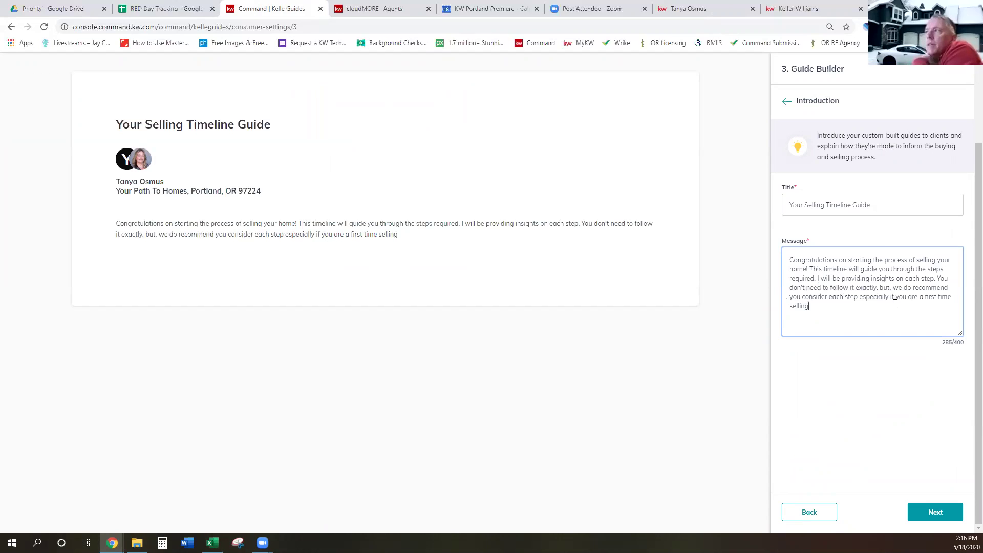
# Continue through the Seller's Guide steps and return to guide review
pyautogui.click(942, 516)
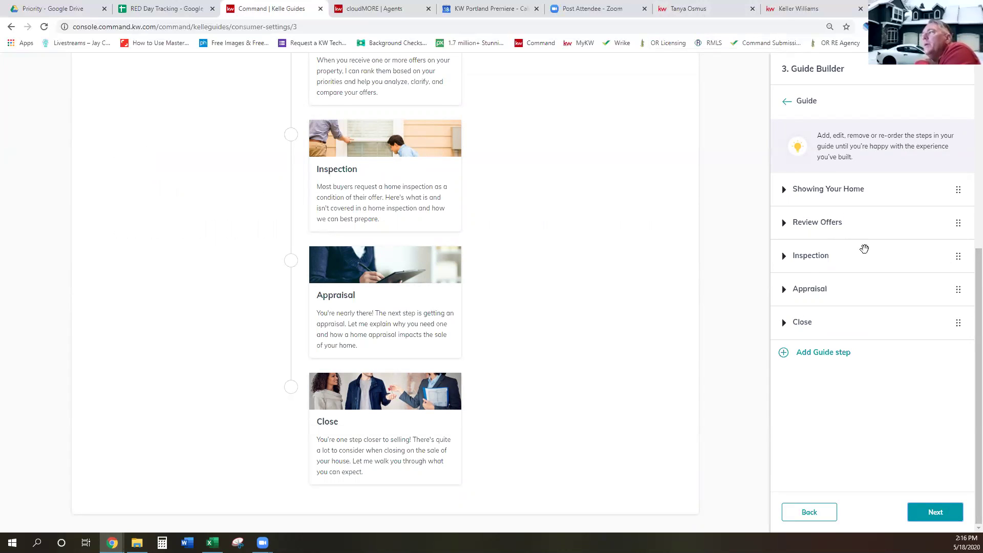
pyautogui.scroll(5, 917, 391)
pyautogui.scroll(-3, 917, 390)
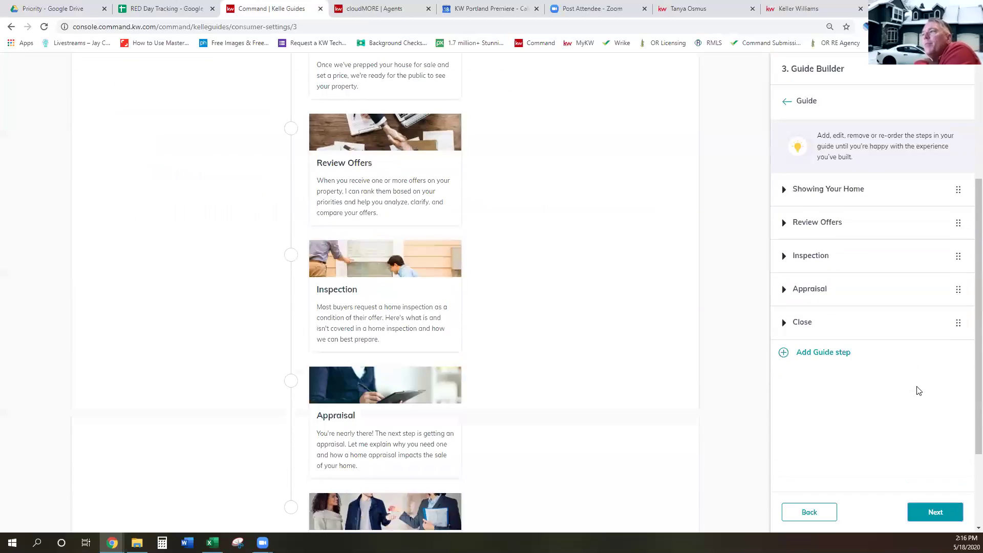
pyautogui.scroll(-2, 917, 391)
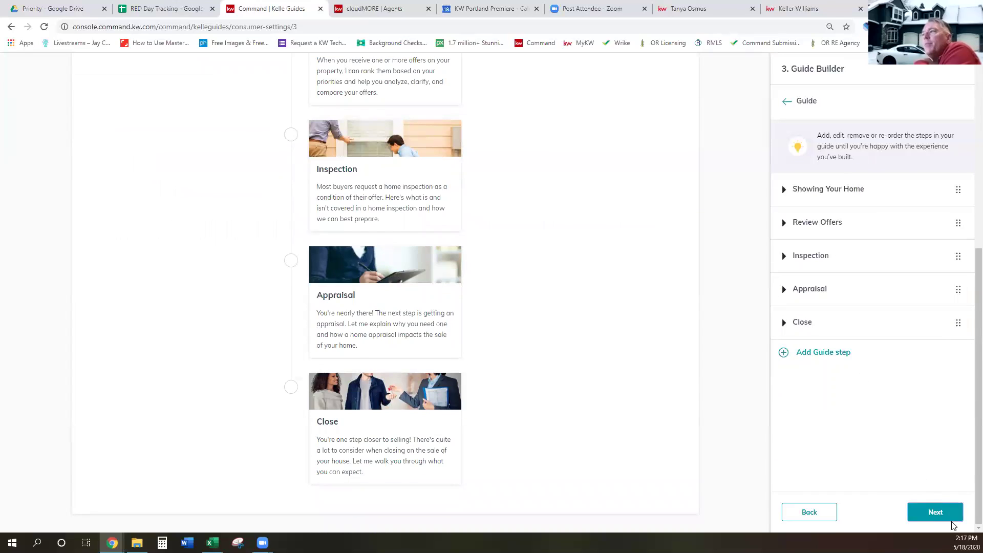
pyautogui.click(938, 512)
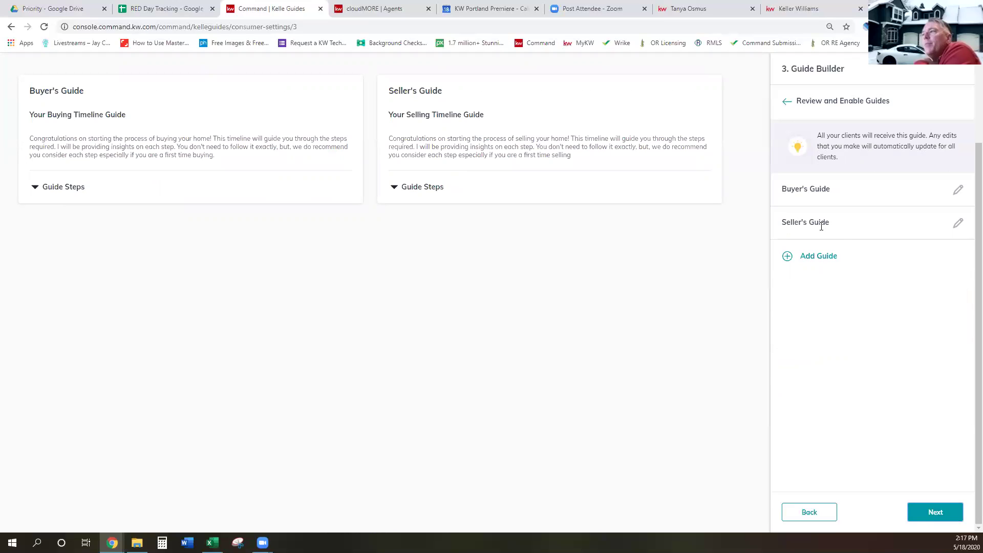
# Attempt a third guide, hit the two-guide limit, and save the guides to continue setup
pyautogui.click(818, 257)
pyautogui.click(940, 512)
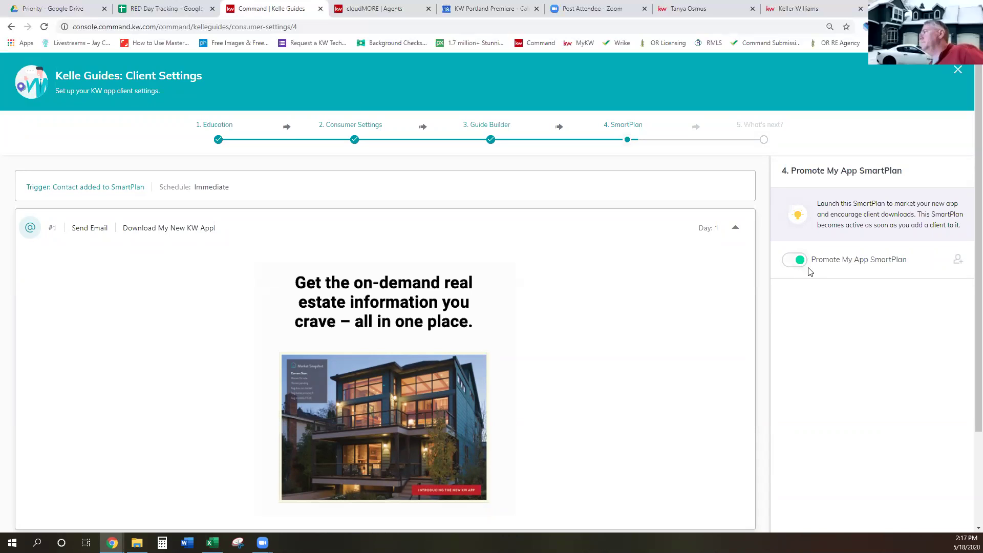
# Review the Promote My App SmartPlan step and advance to the final 'Your app is ready to go!' step
pyautogui.scroll(-2, 909, 286)
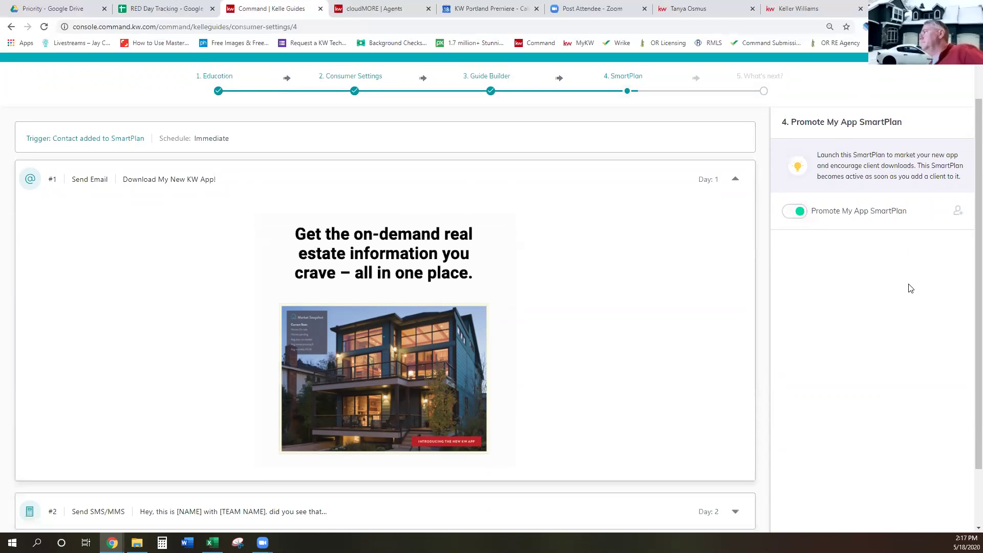
pyautogui.scroll(-1, 910, 288)
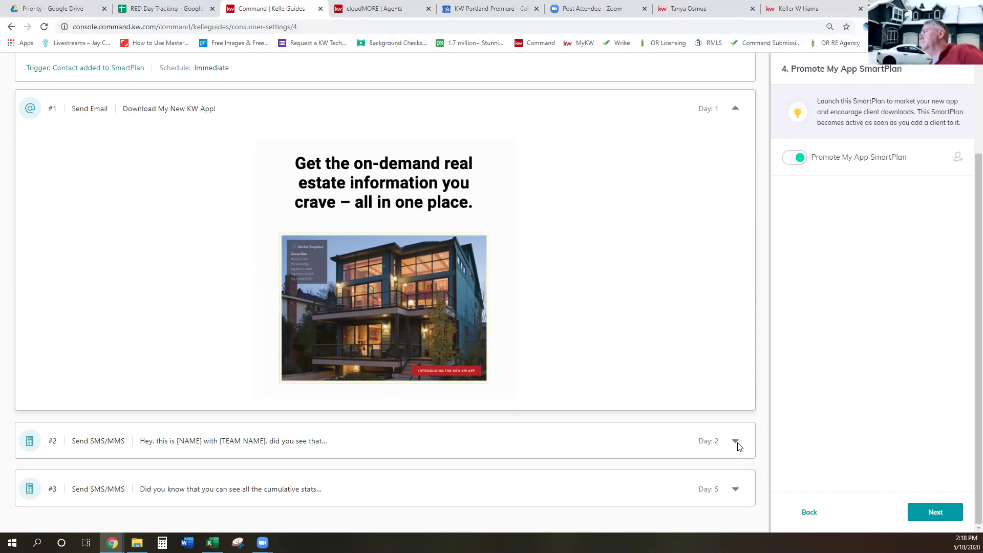
pyautogui.click(941, 514)
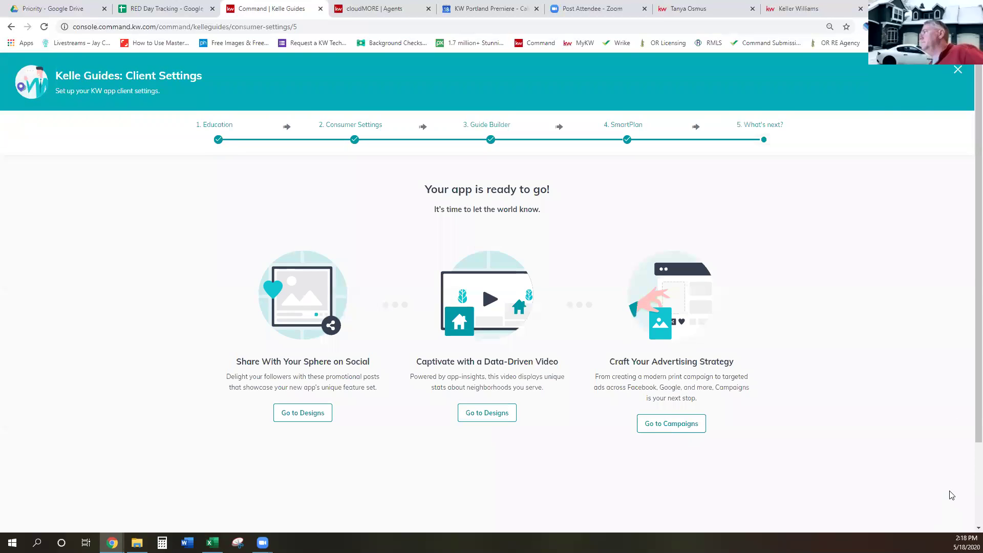
# Close Kelle Guides and reload the agent site to see the updated Selling Timeline Guide message
pyautogui.click(958, 73)
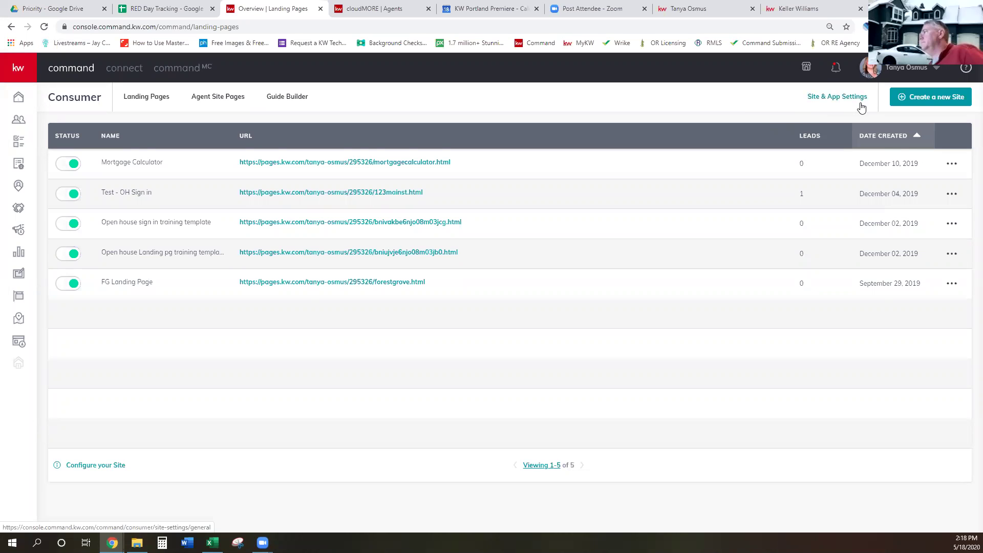
pyautogui.click(699, 9)
pyautogui.click(43, 26)
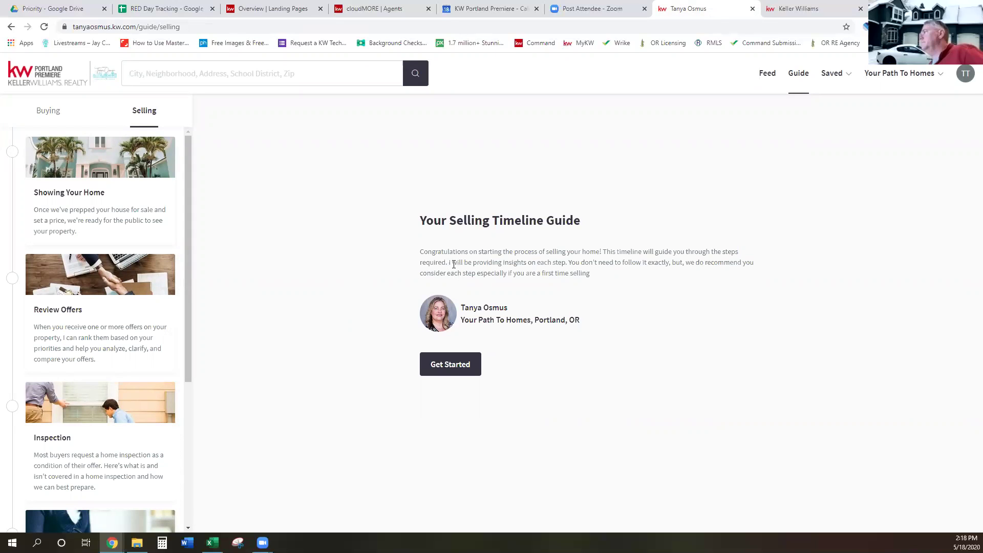
# Check the Buying Timeline Guide, then go back to Command's Site & App Settings
pyautogui.click(49, 114)
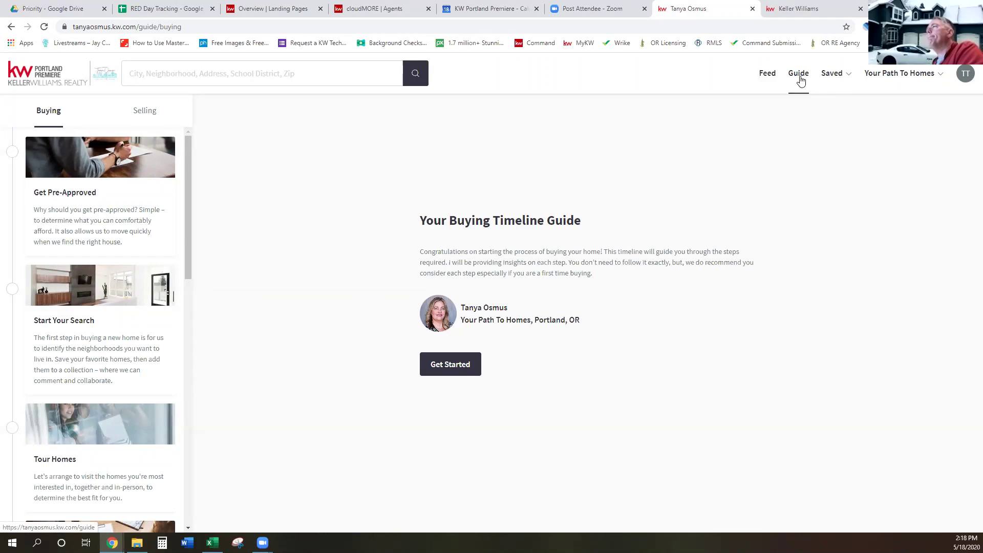
pyautogui.click(266, 11)
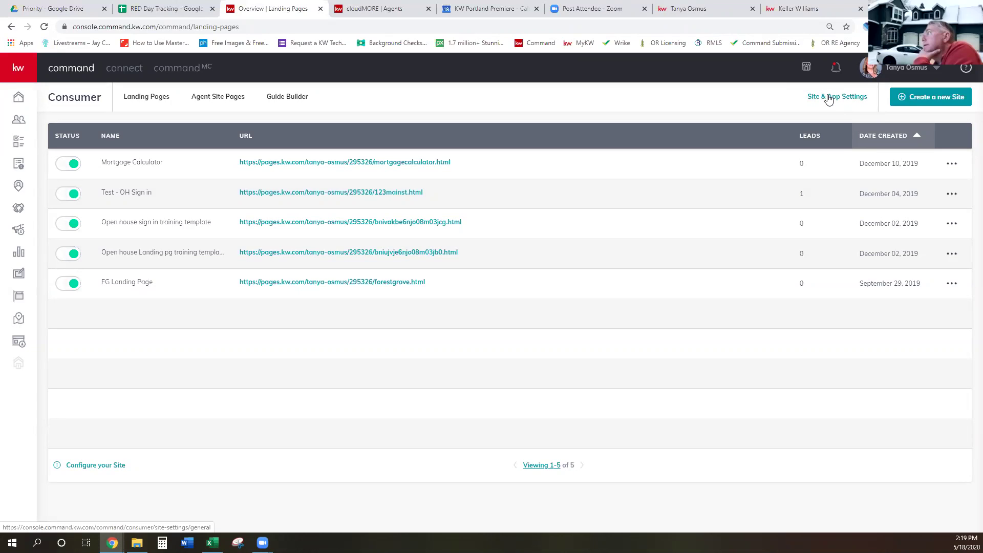
pyautogui.click(829, 100)
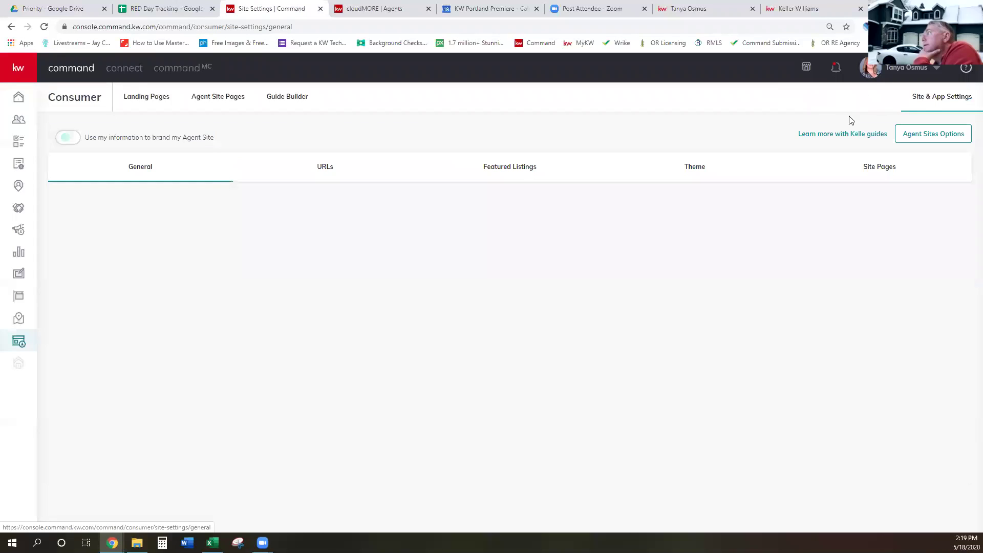
# Choose the Consumer Settings guide in the Kelle Guides chooser, then dismiss it
pyautogui.click(831, 135)
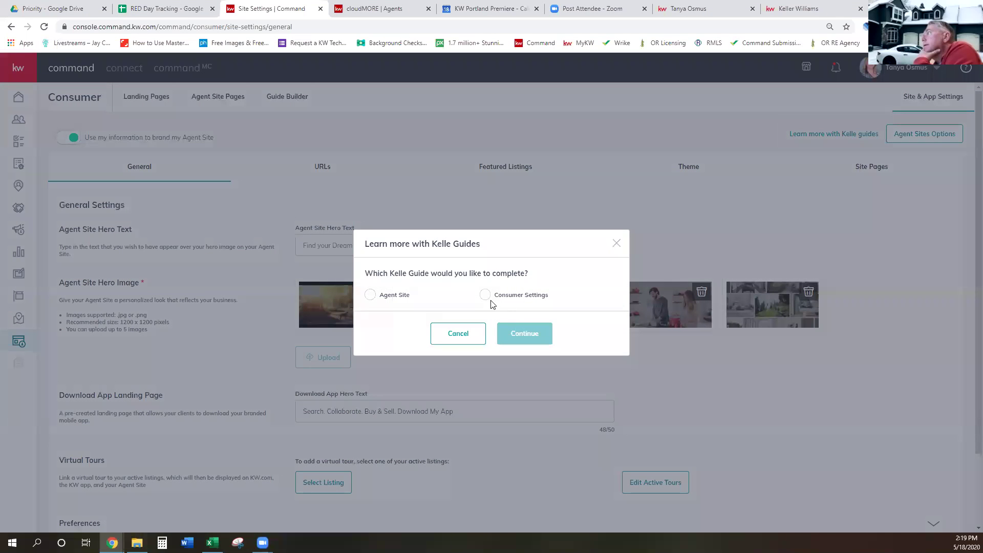
pyautogui.click(484, 295)
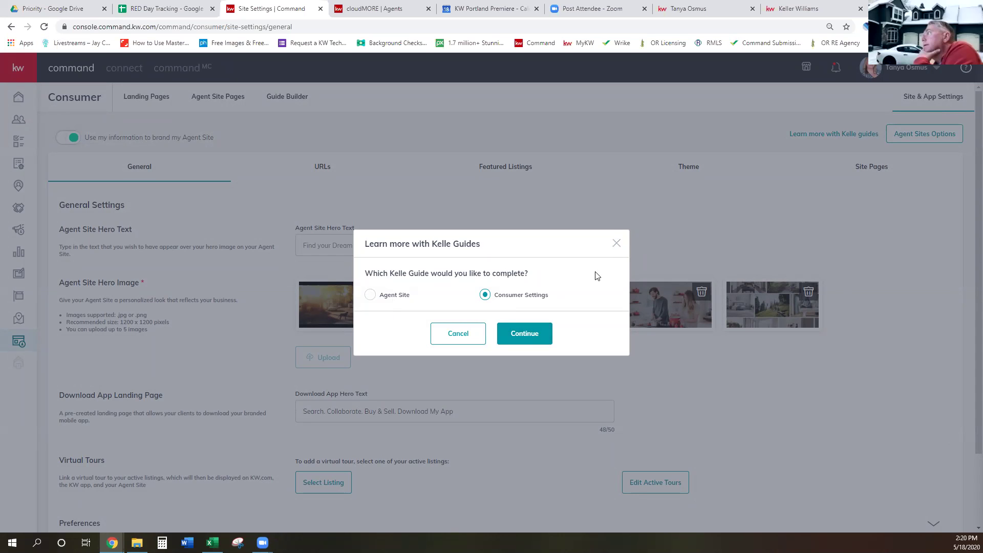
pyautogui.click(615, 244)
pyautogui.click(516, 171)
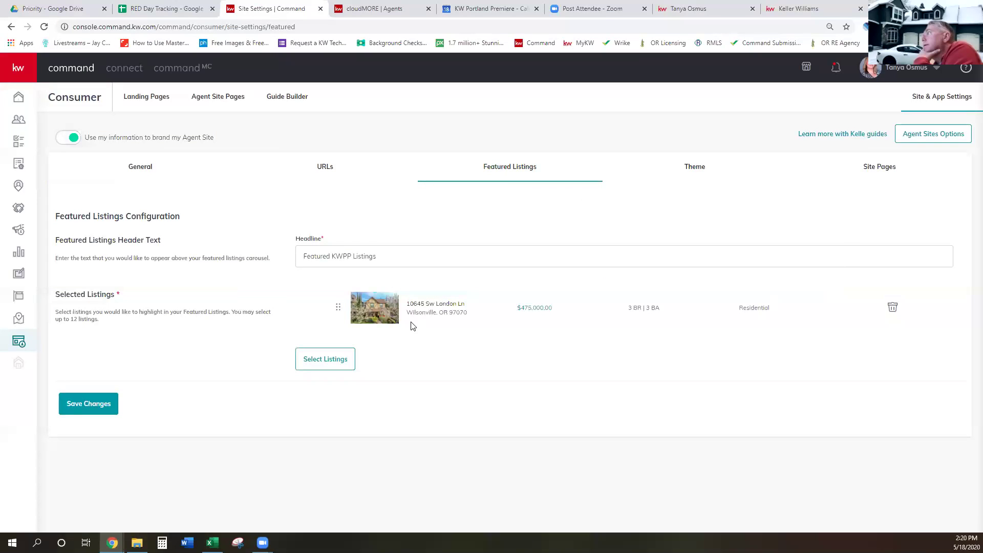
pyautogui.click(320, 362)
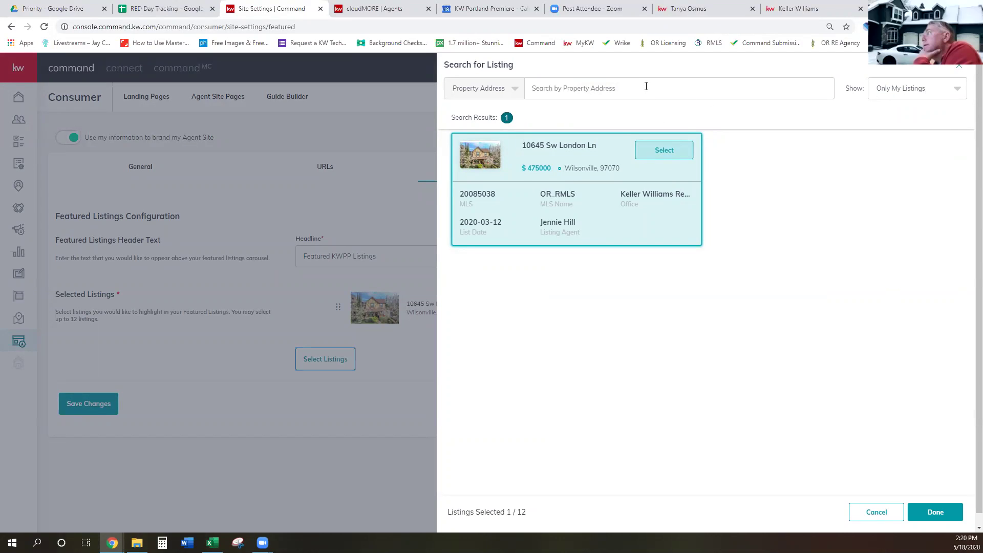
pyautogui.click(514, 89)
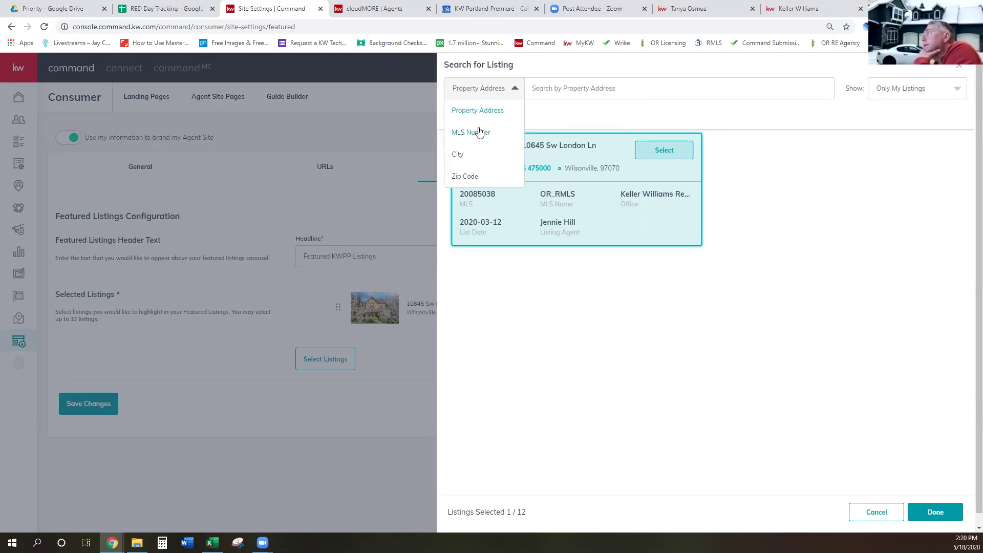
pyautogui.click(481, 131)
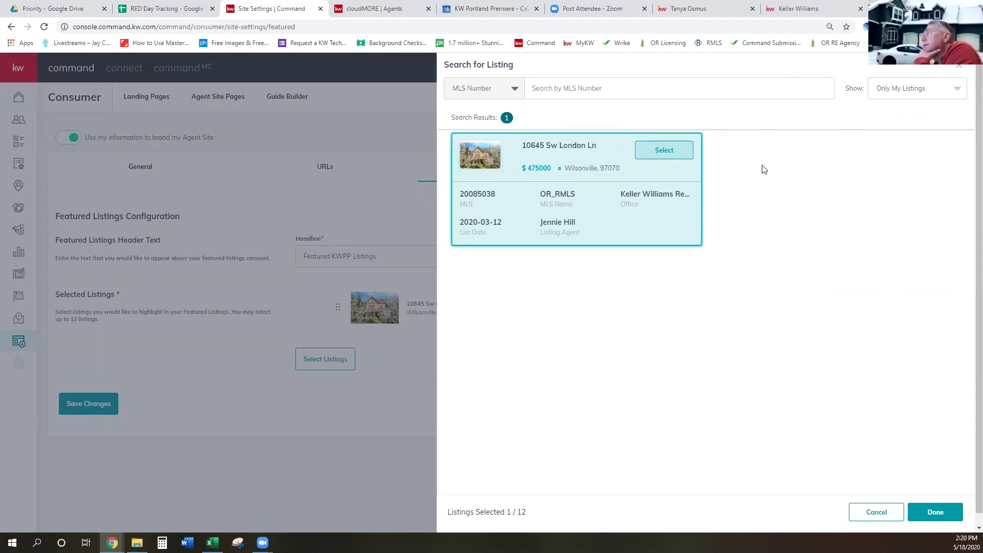
pyautogui.click(680, 159)
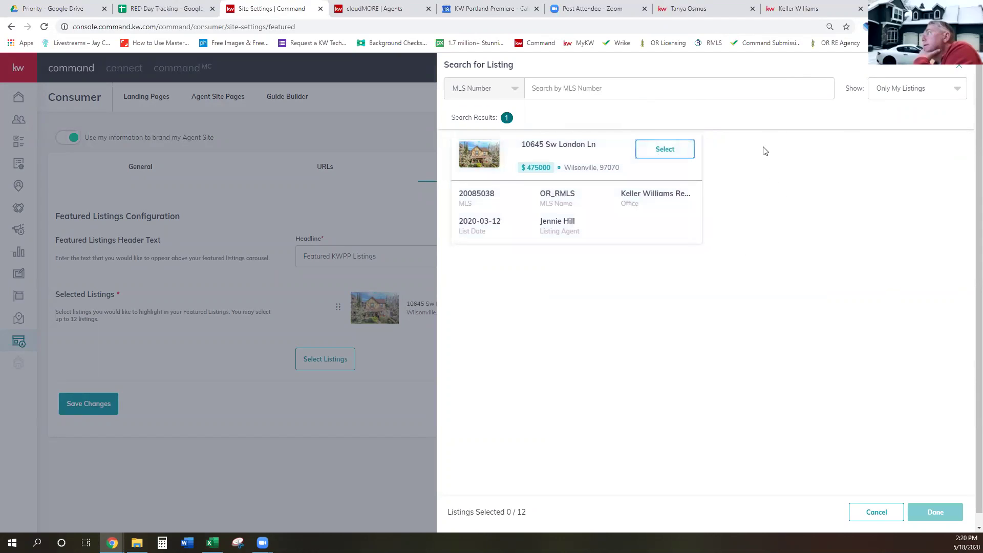
pyautogui.click(886, 513)
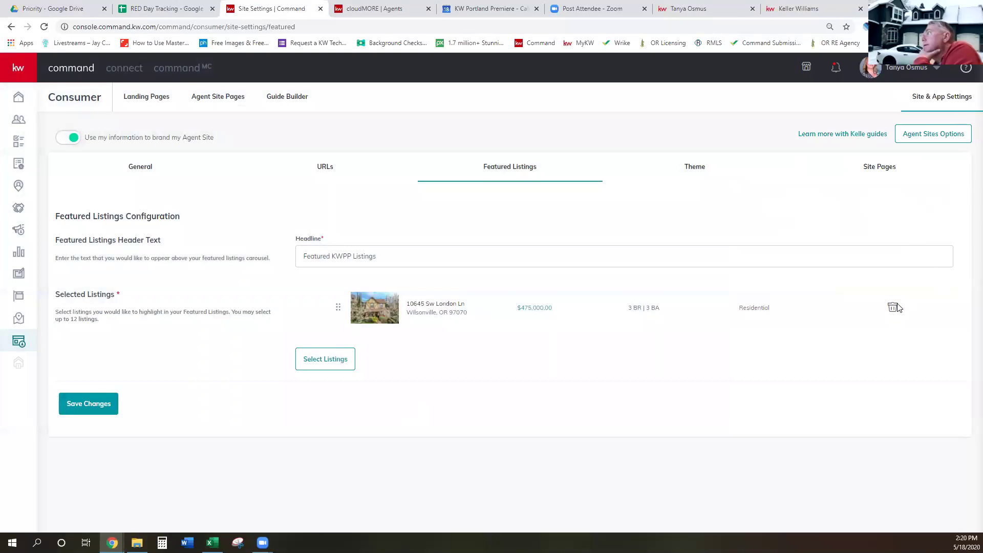
pyautogui.click(892, 307)
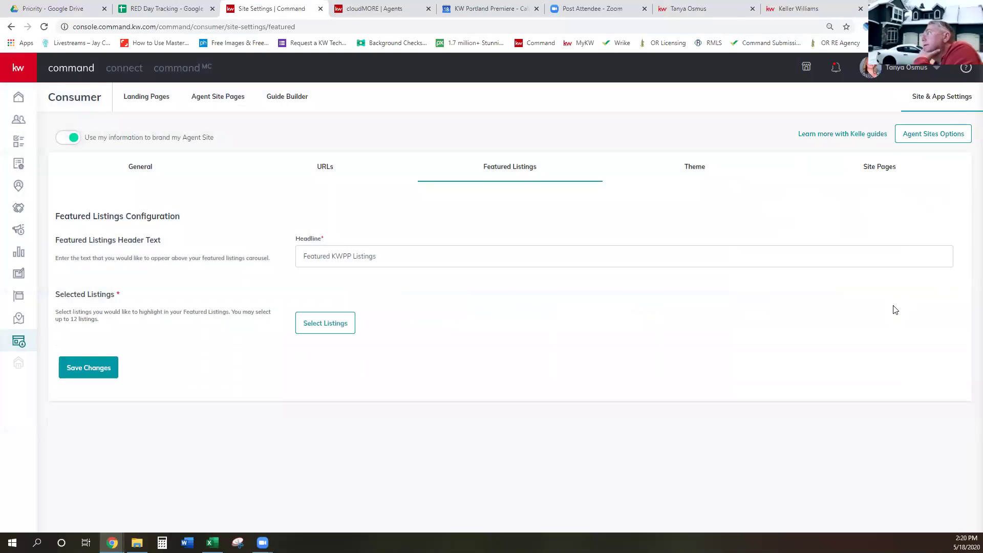
pyautogui.click(76, 368)
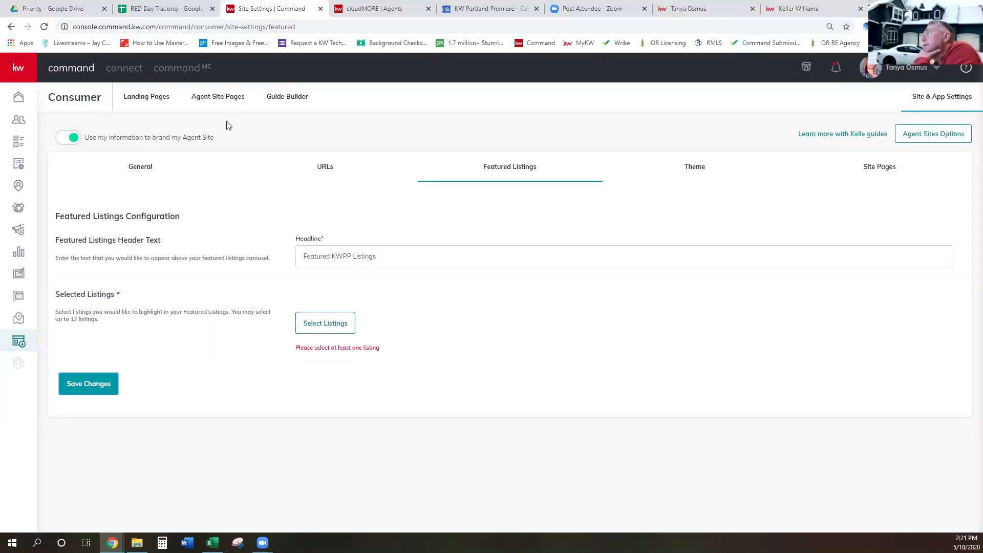
pyautogui.click(215, 101)
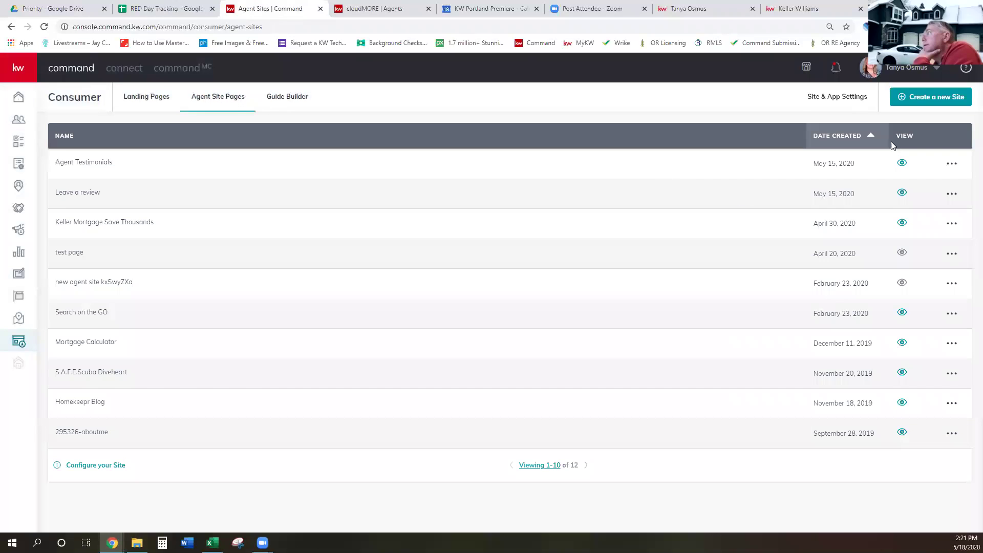
pyautogui.click(838, 99)
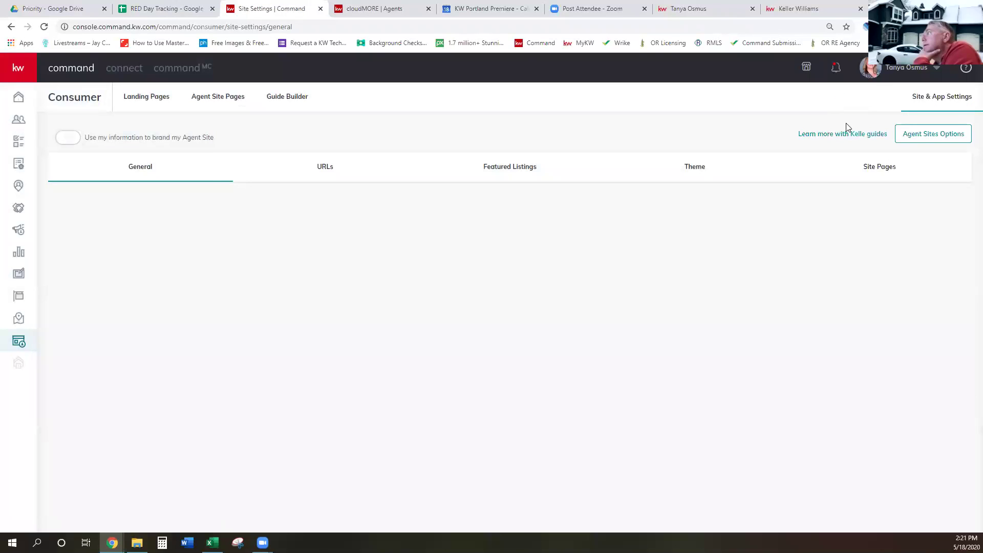
pyautogui.click(507, 172)
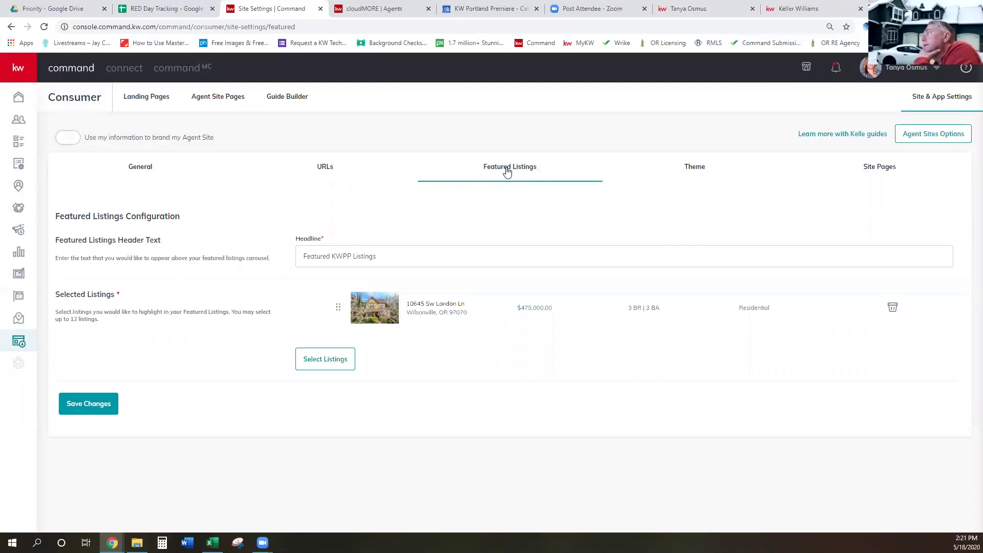
pyautogui.click(892, 308)
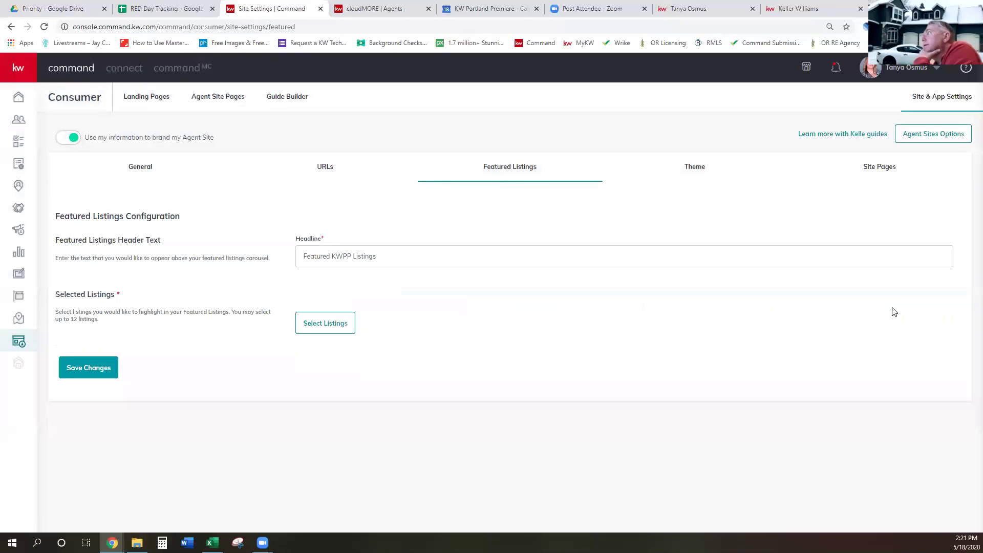
pyautogui.click(79, 372)
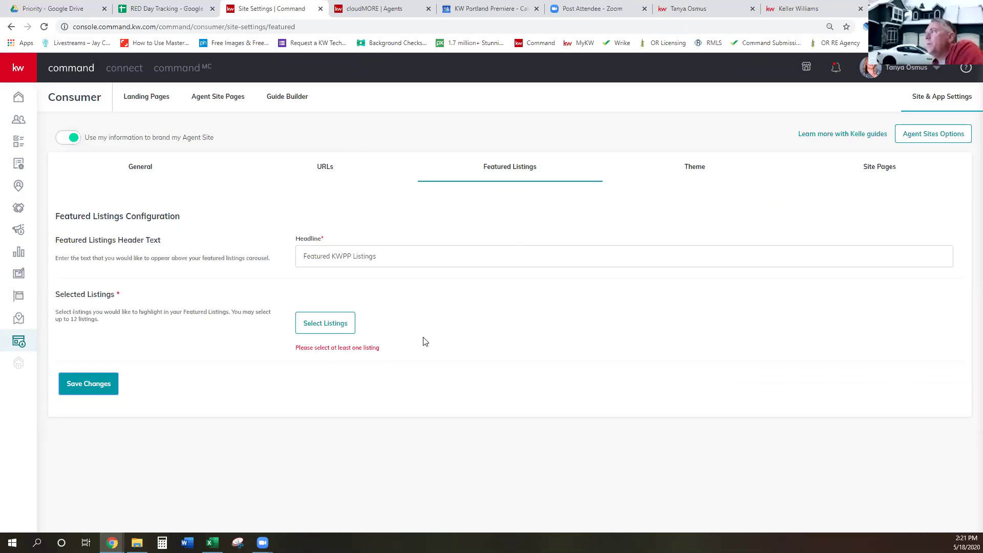
pyautogui.click(345, 325)
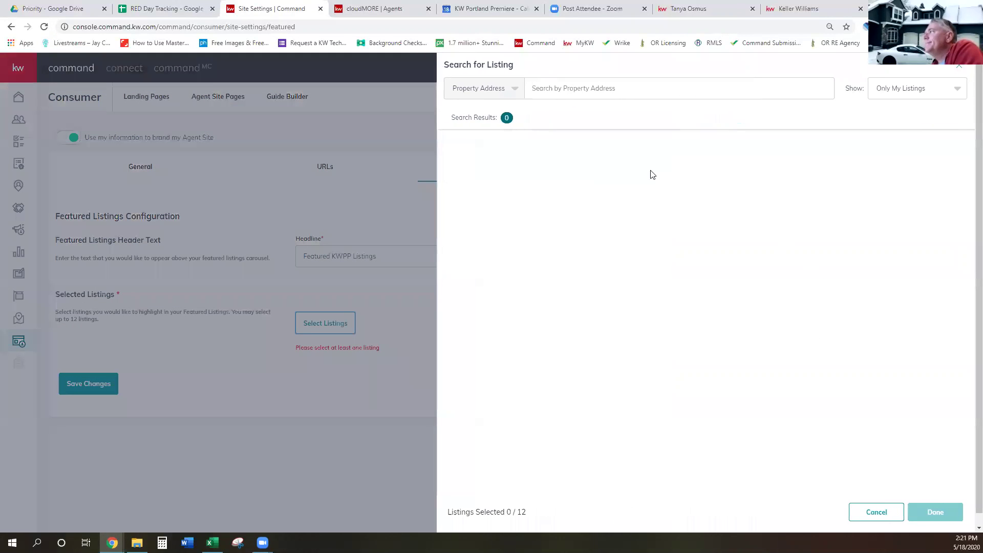
pyautogui.click(928, 93)
pyautogui.click(916, 108)
pyautogui.click(742, 86)
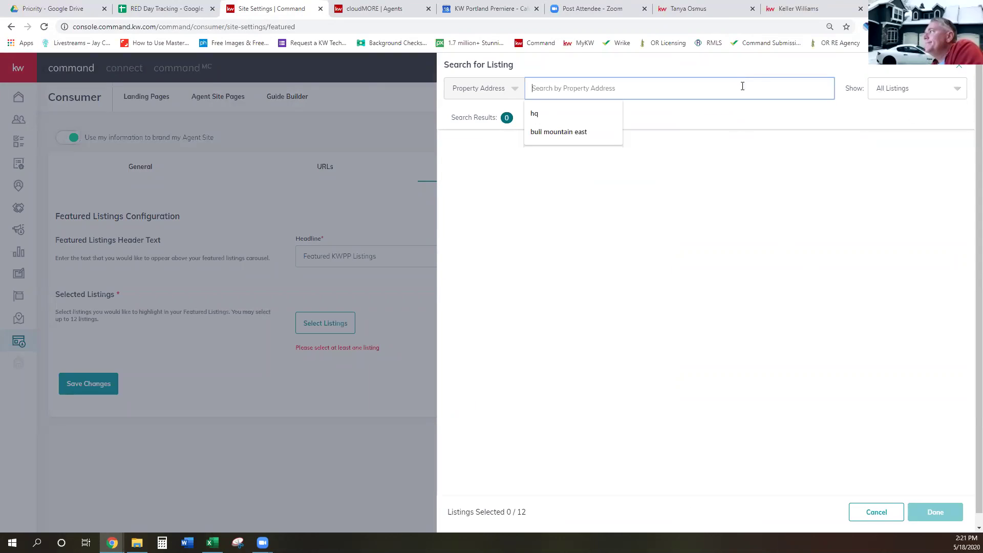
pyautogui.click(515, 92)
pyautogui.click(493, 131)
pyautogui.click(609, 93)
pyautogui.write('20379957')
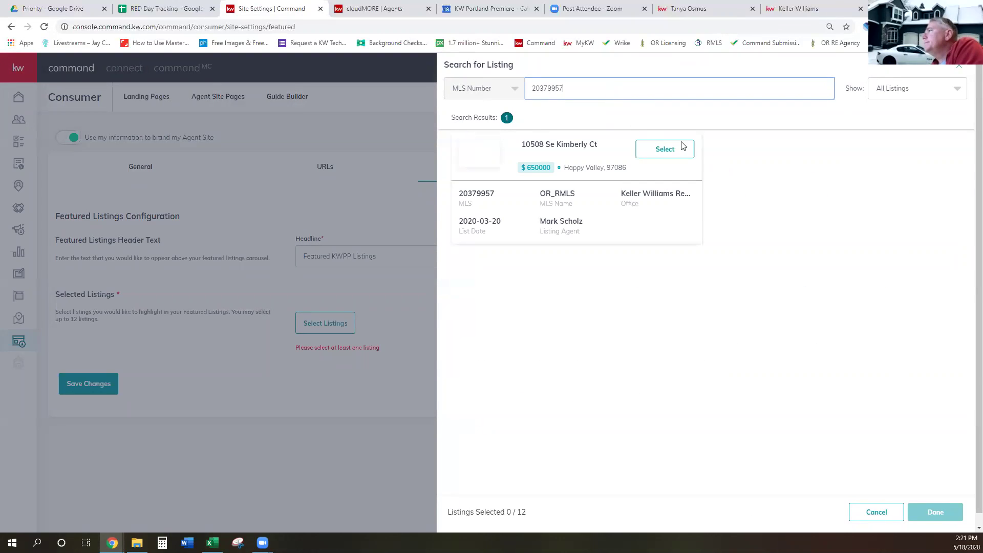
pyautogui.click(681, 149)
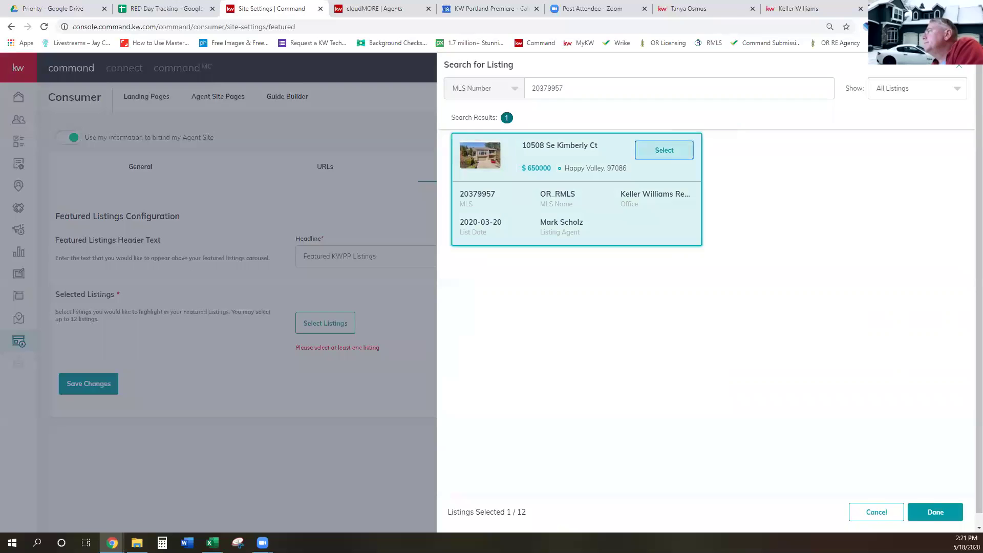
pyautogui.click(951, 514)
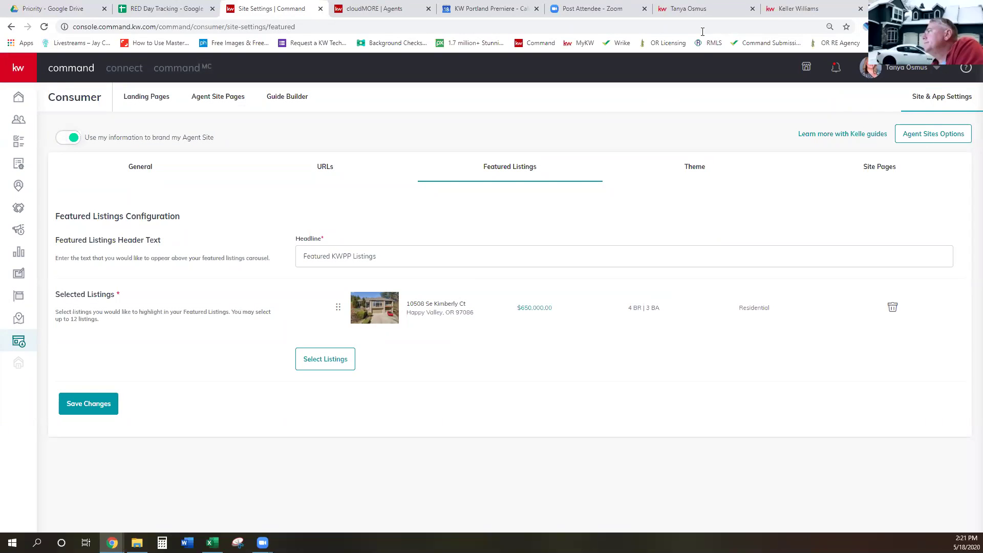
pyautogui.click(706, 9)
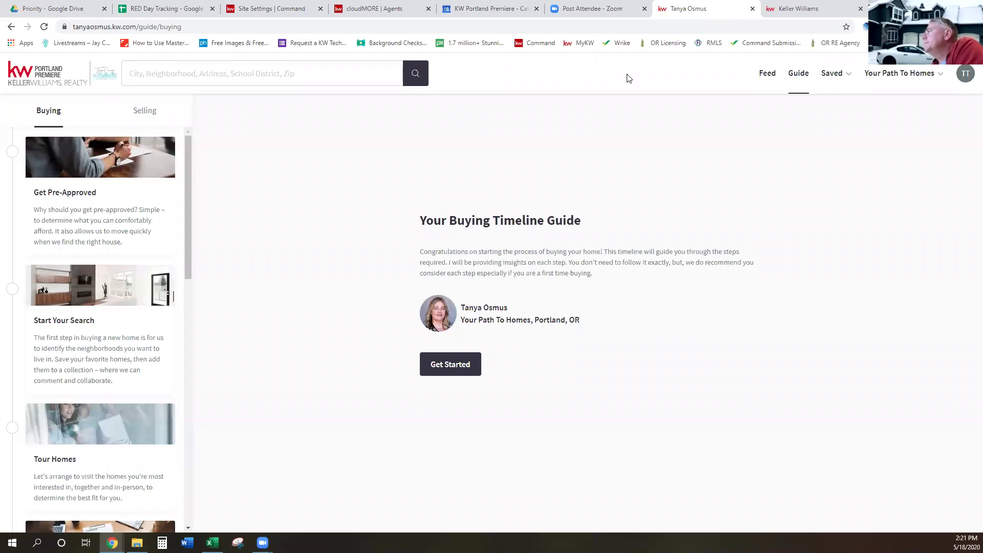
# Reload and check the agent site home page, then return to Command's Featured Listings
pyautogui.click(891, 43)
pyautogui.scroll(-1, 838, 367)
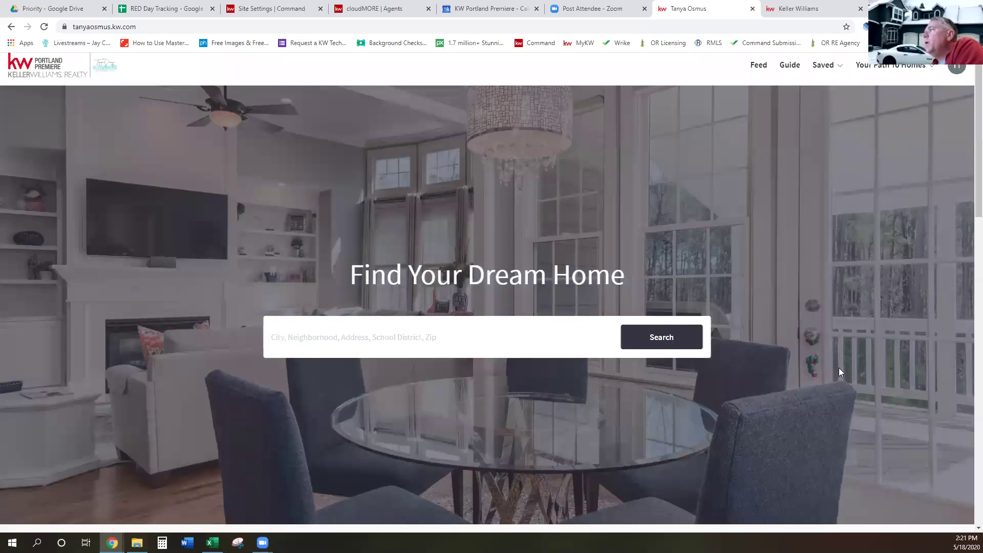
pyautogui.scroll(-10, 839, 368)
pyautogui.click(43, 27)
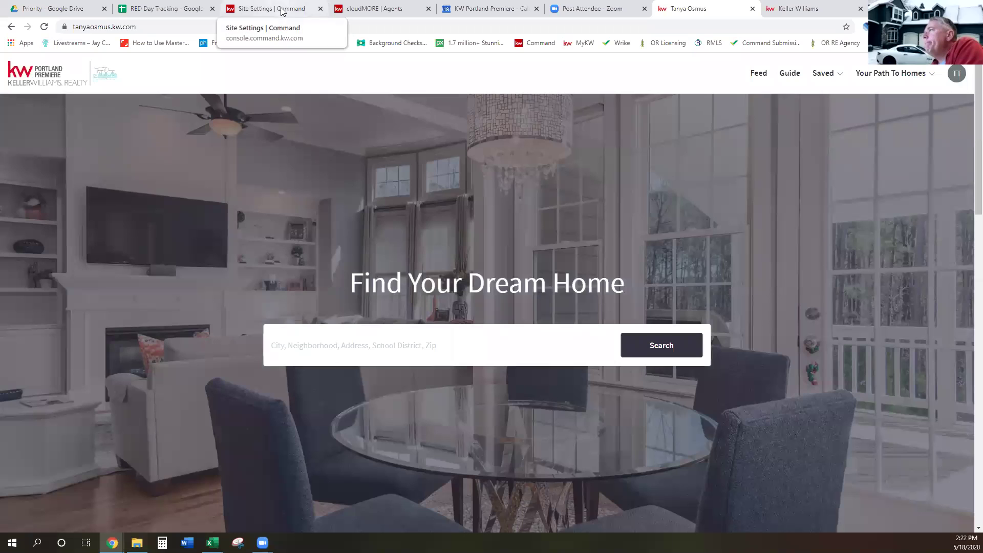
pyautogui.click(282, 11)
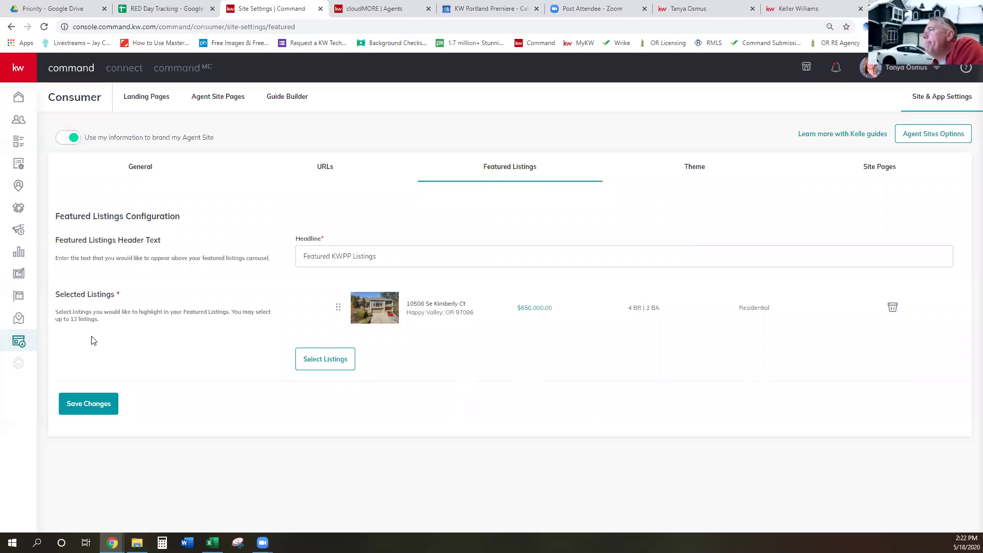
pyautogui.click(332, 363)
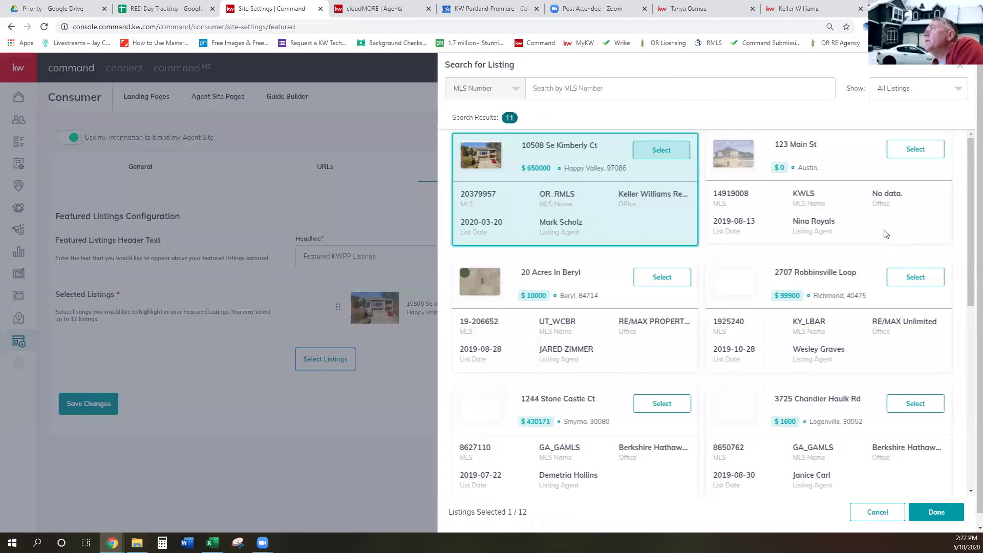
pyautogui.click(564, 88)
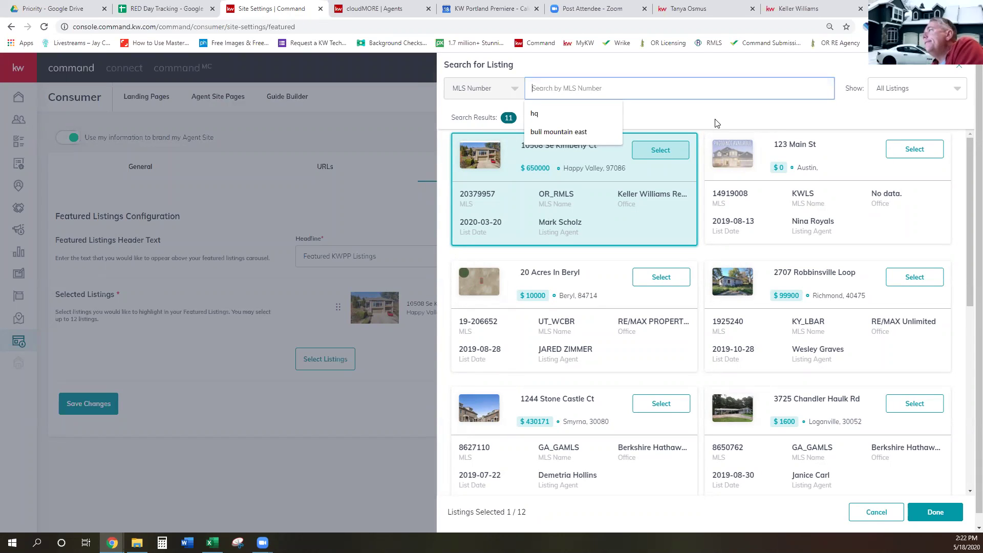
pyautogui.write('2001')
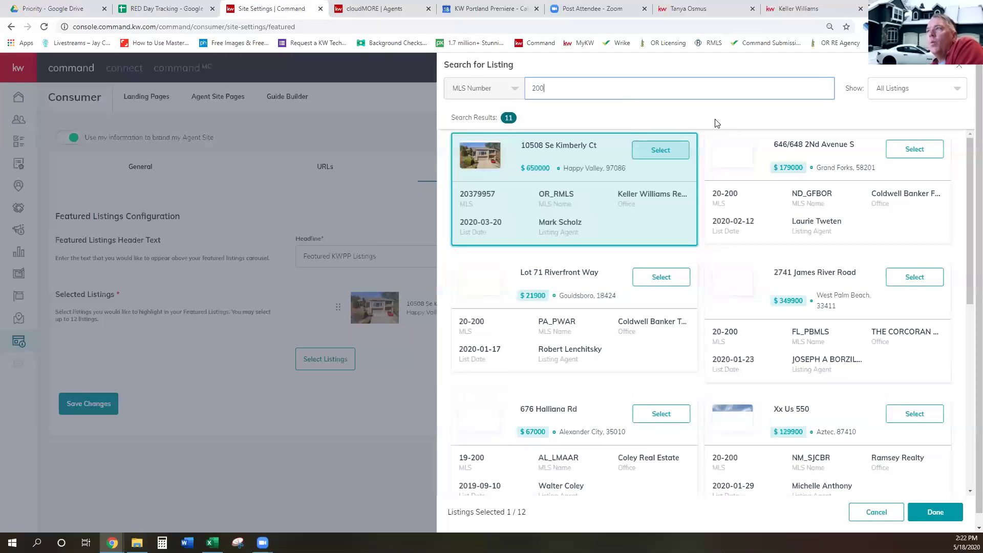
pyautogui.write('1985')
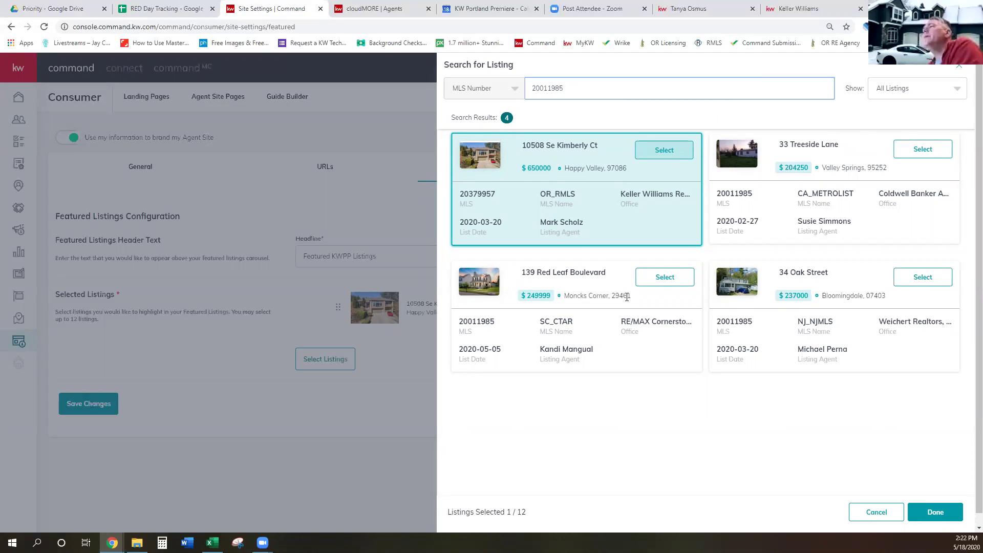
pyautogui.click(601, 118)
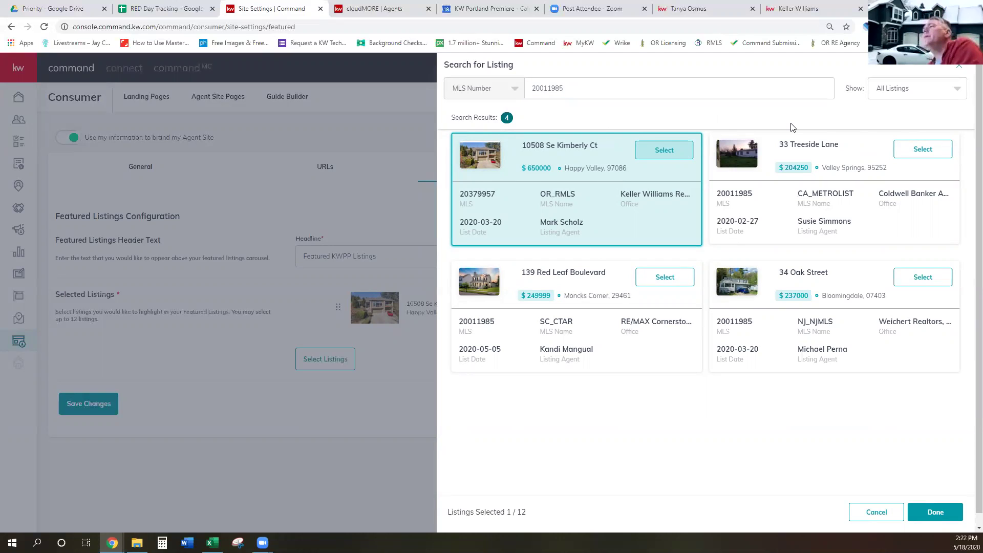
pyautogui.click(937, 512)
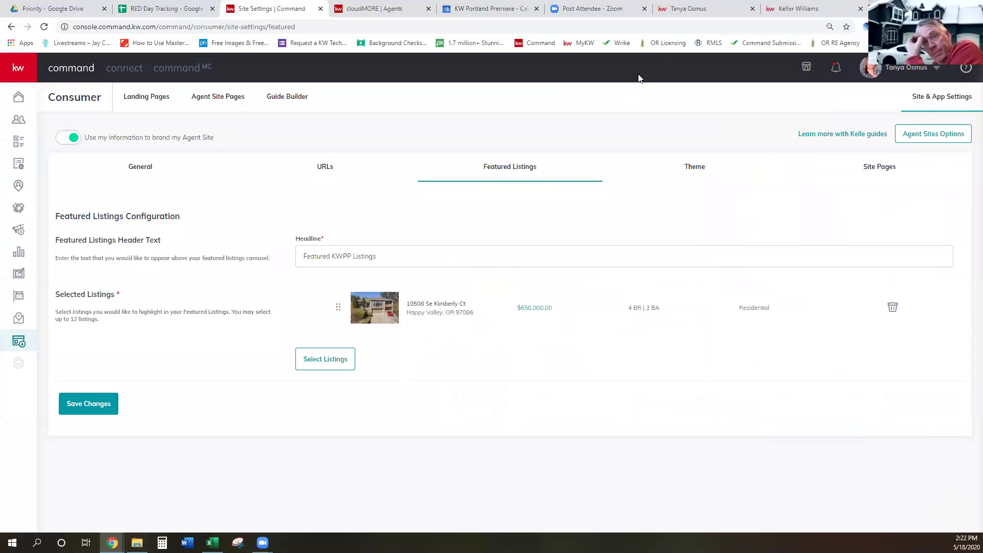
pyautogui.click(673, 11)
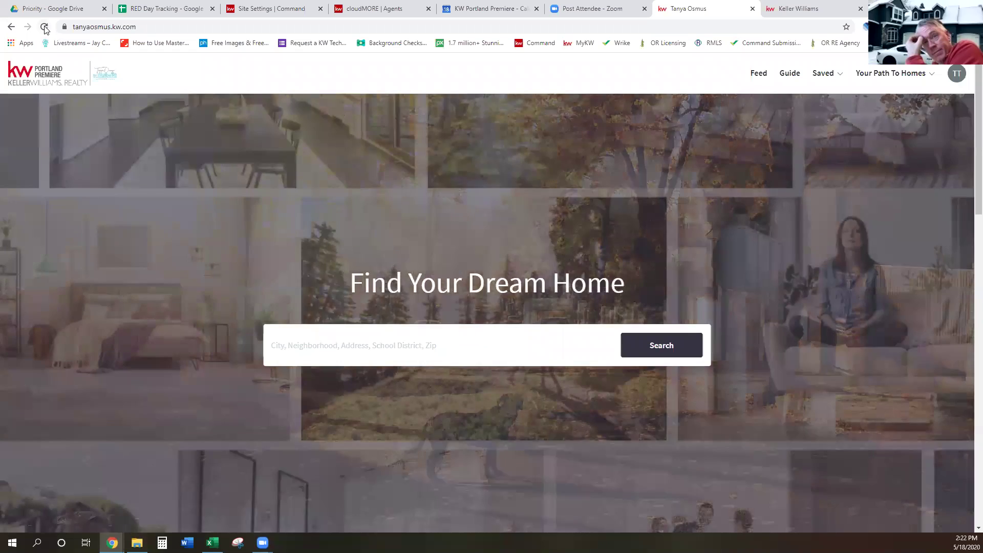
pyautogui.click(45, 27)
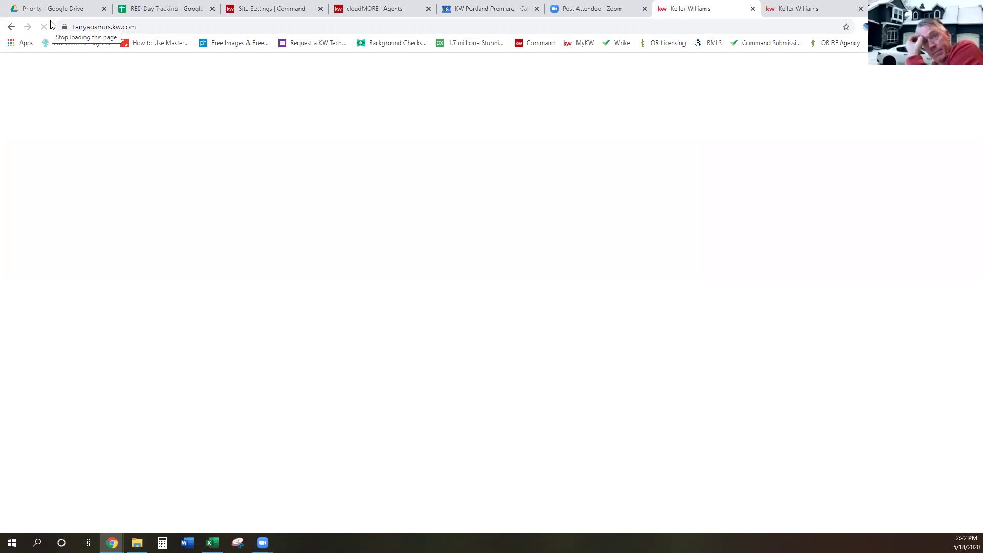
pyautogui.scroll(-8, 515, 384)
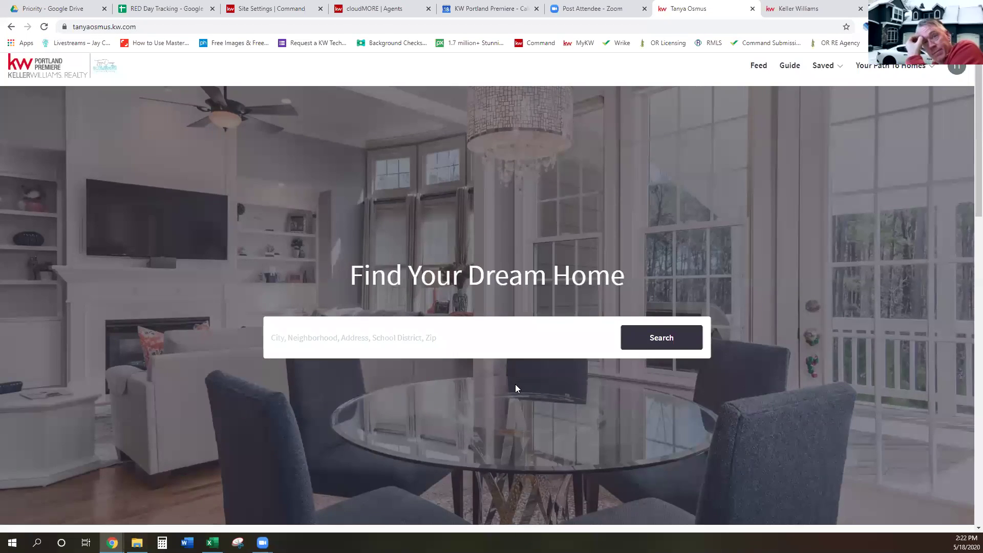
pyautogui.scroll(8, 686, 125)
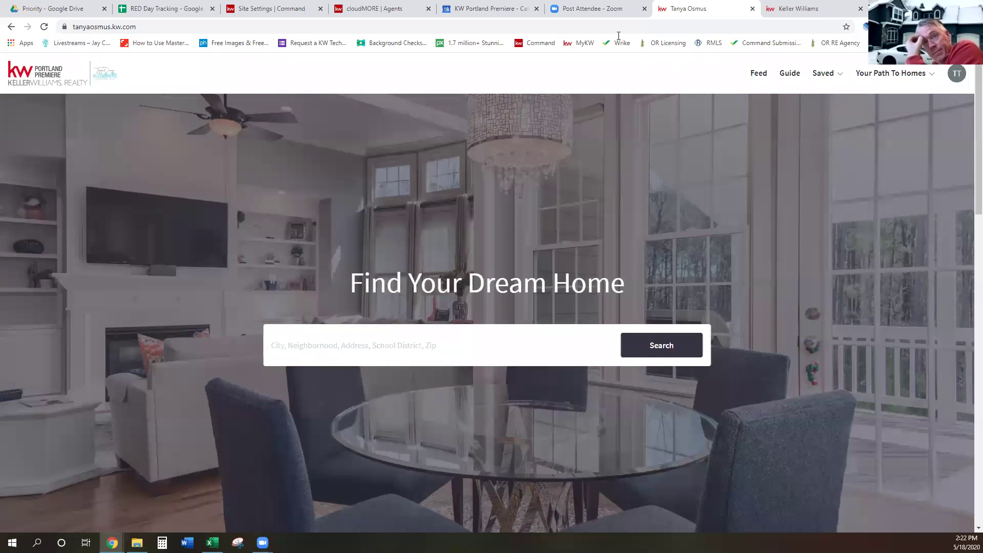
pyautogui.click(277, 8)
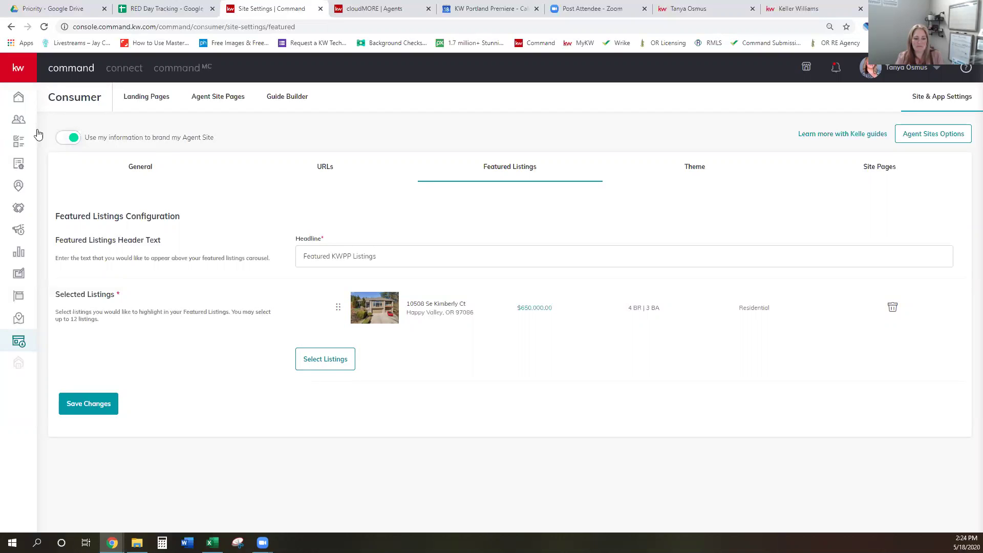
pyautogui.click(19, 100)
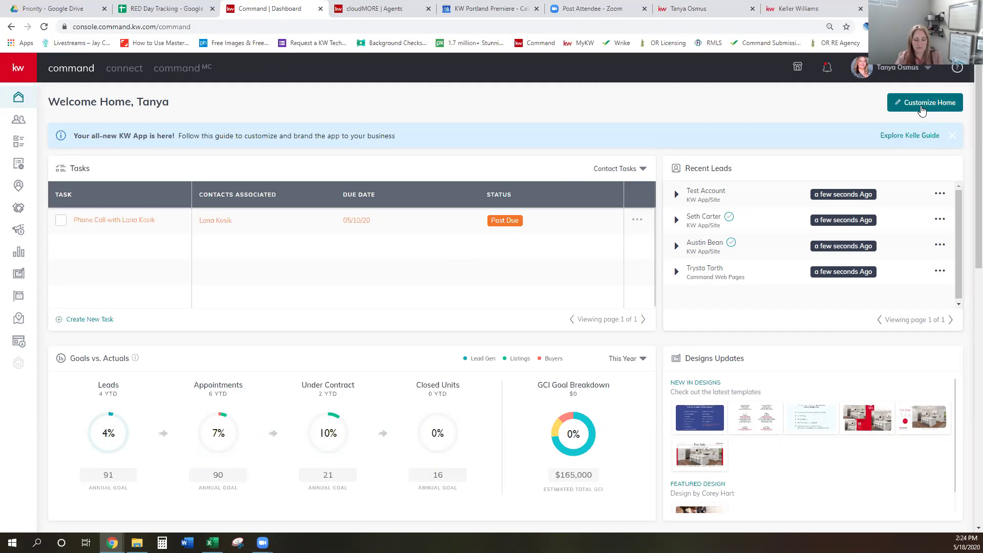
# Open Customize Home from the Command home dashboard
pyautogui.click(921, 108)
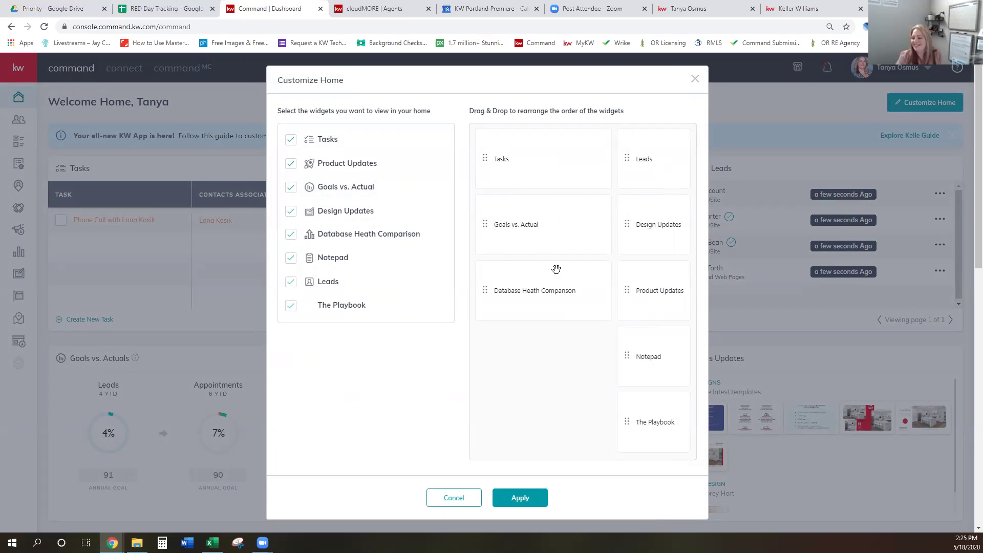
# Move the Product Updates widget above Design Updates and apply the new order
pyautogui.moveTo(641, 421); pyautogui.dragTo(522, 356)
pyautogui.moveTo(625, 352); pyautogui.dragTo(513, 355)
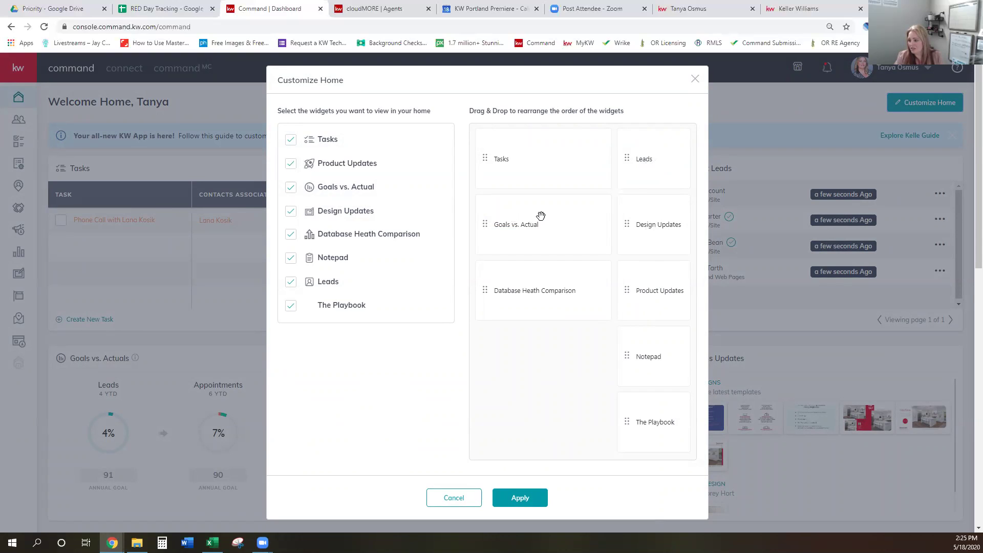
pyautogui.moveTo(646, 290); pyautogui.dragTo(649, 220)
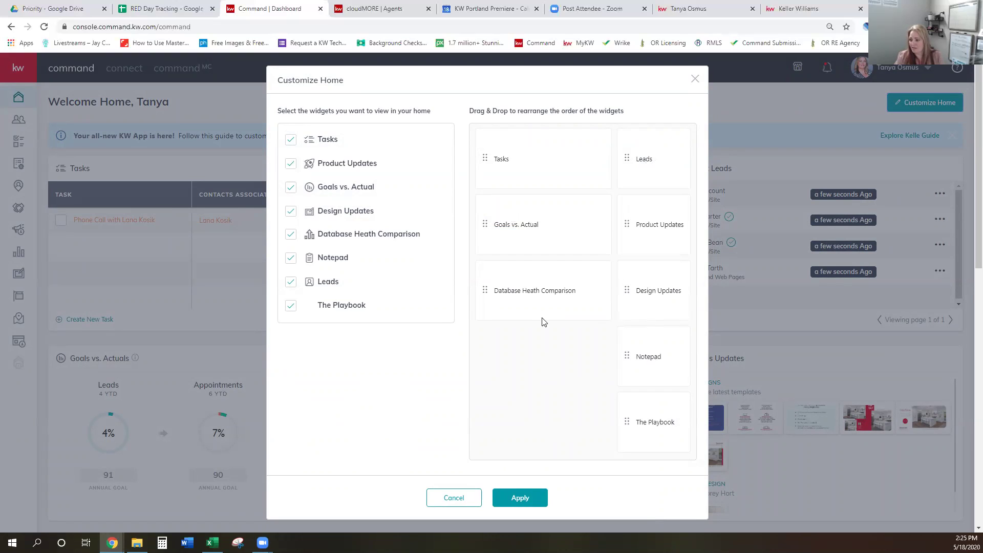
pyautogui.click(520, 497)
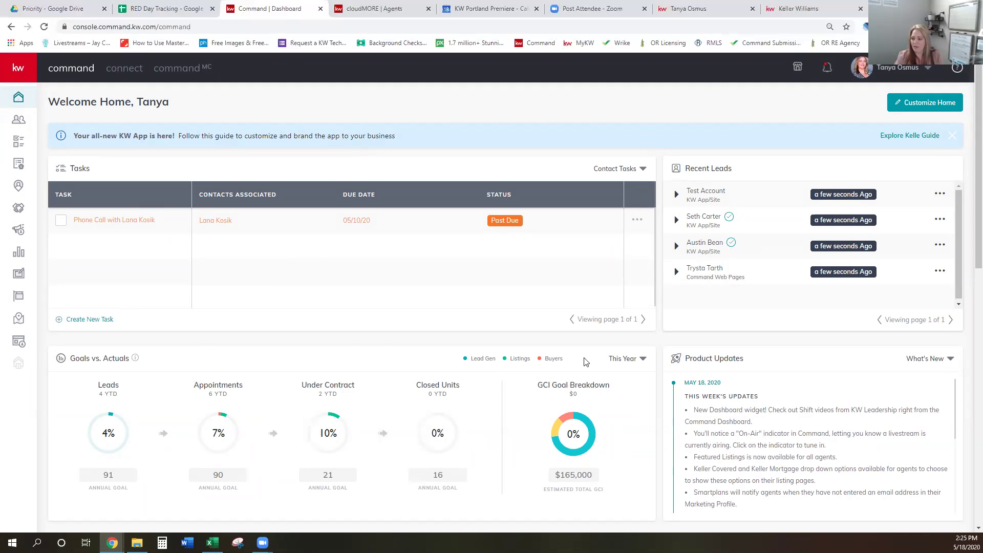
# Scroll through the home dashboard to review the widgets down to Notepad and The Playbook
pyautogui.scroll(-3, 583, 361)
pyautogui.scroll(-4, 586, 362)
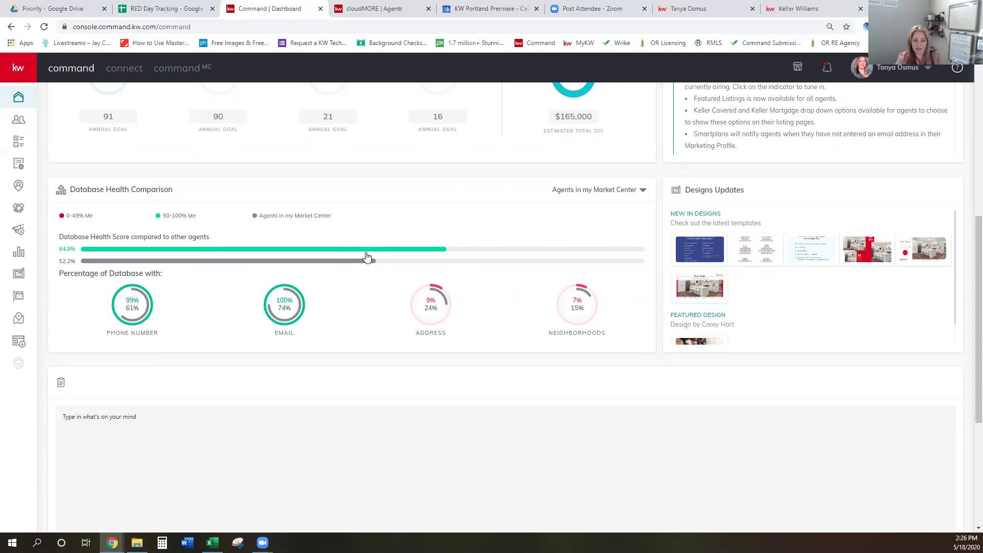
pyautogui.scroll(-2, 369, 322)
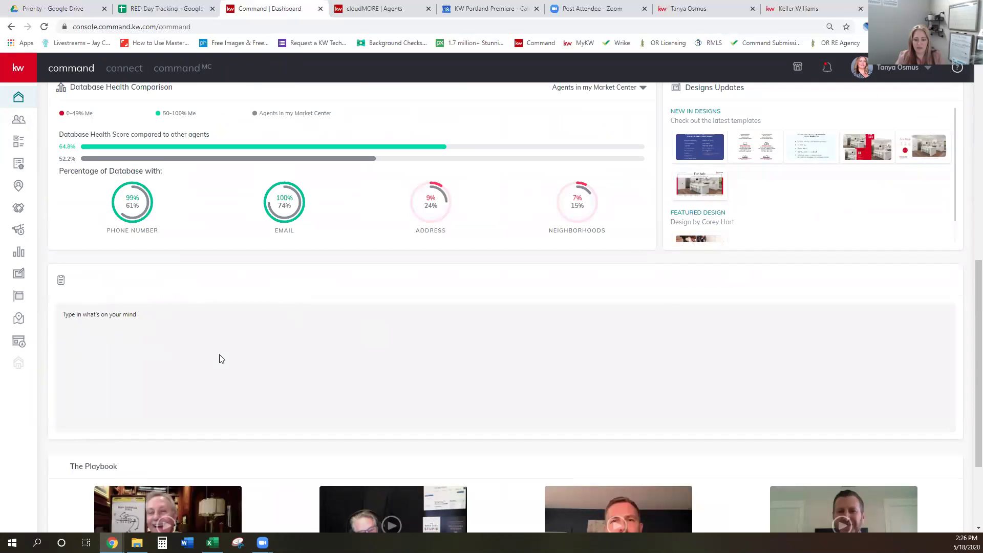
pyautogui.scroll(-3, 337, 355)
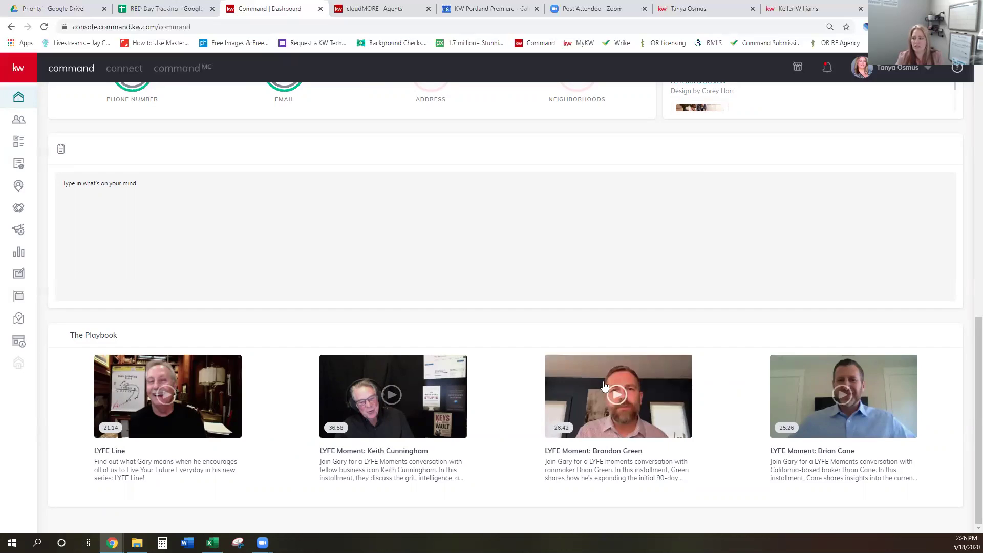
pyautogui.scroll(10, 604, 383)
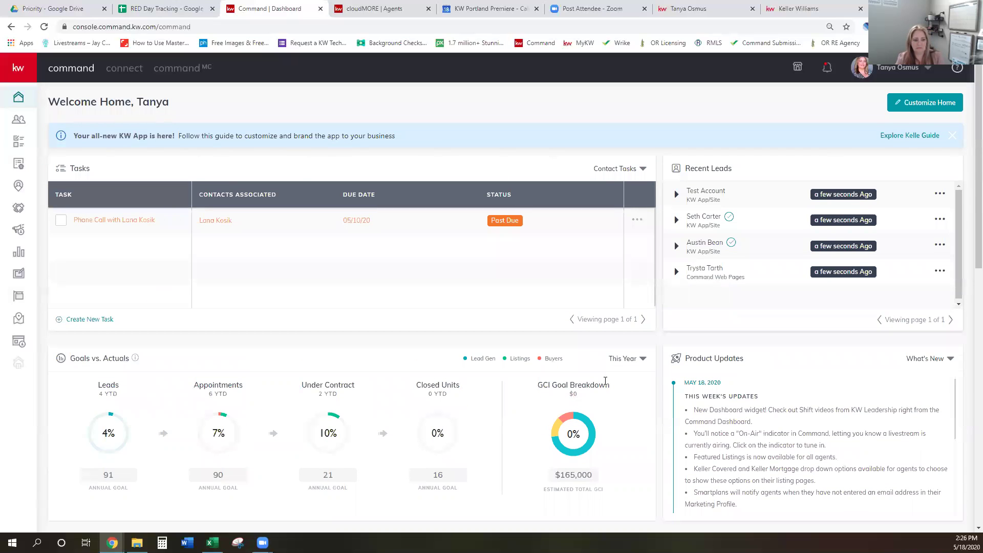